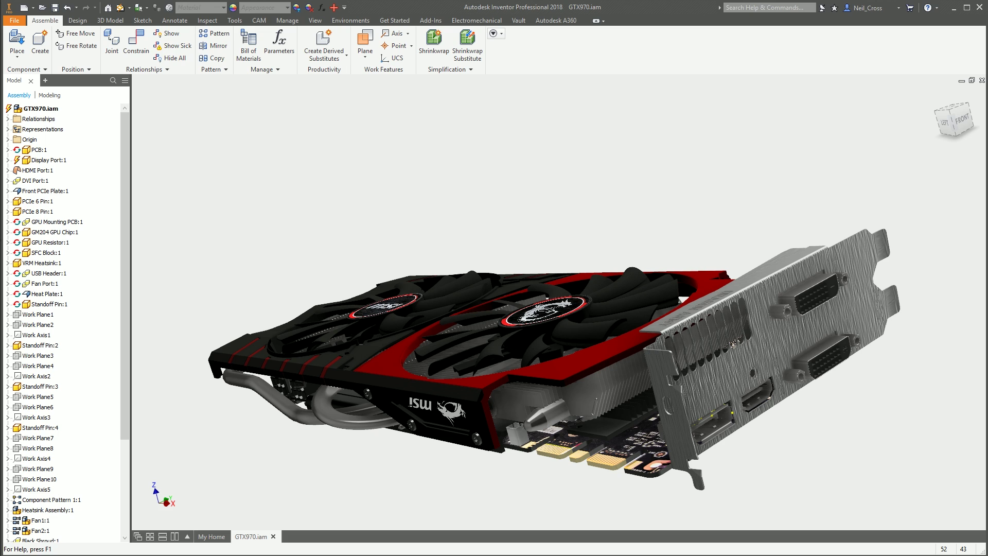
In the browser, choose version 2018, open the Inventor 2018 Updates page and scroll to its updates table.
key(alt+Tab)
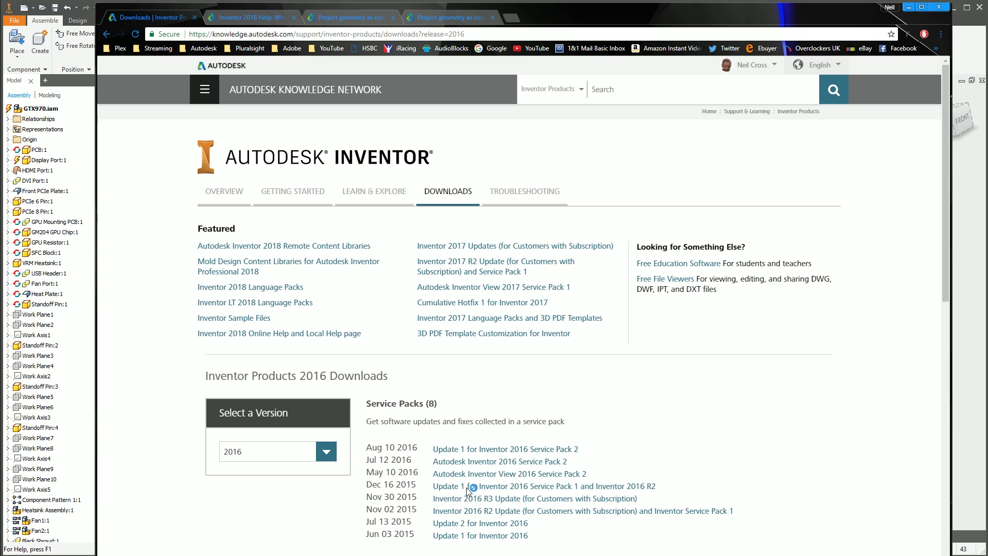
click(241, 453)
click(240, 466)
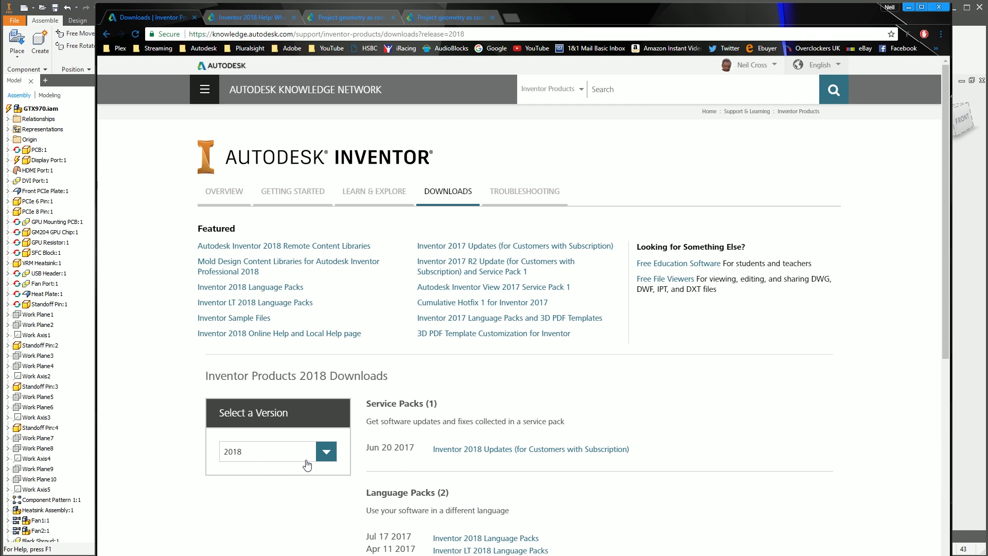
click(479, 449)
scroll(377, 469, down, 4)
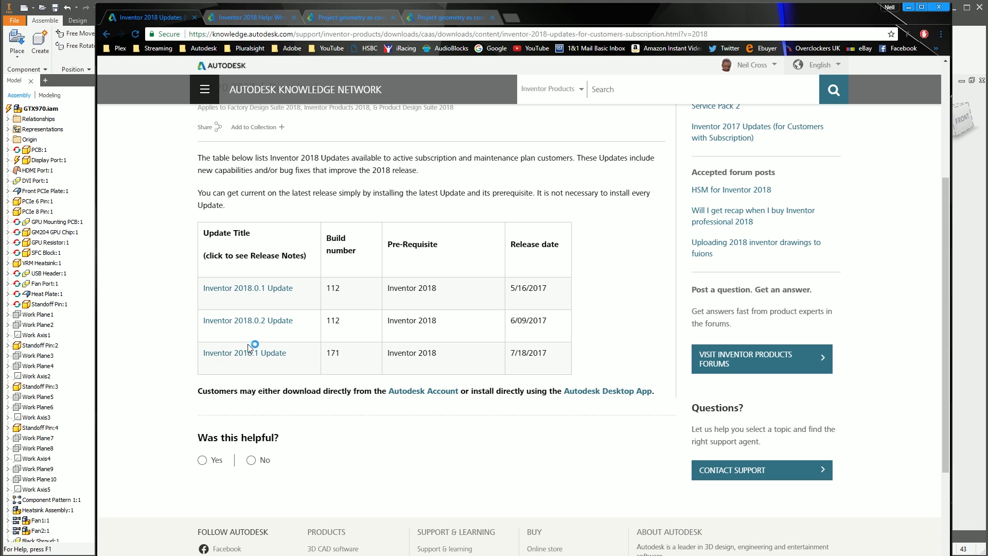
Review the Sketch notes in Inventor 2018 Help, then view the 'Project geometry as construction' idea post.
click(247, 19)
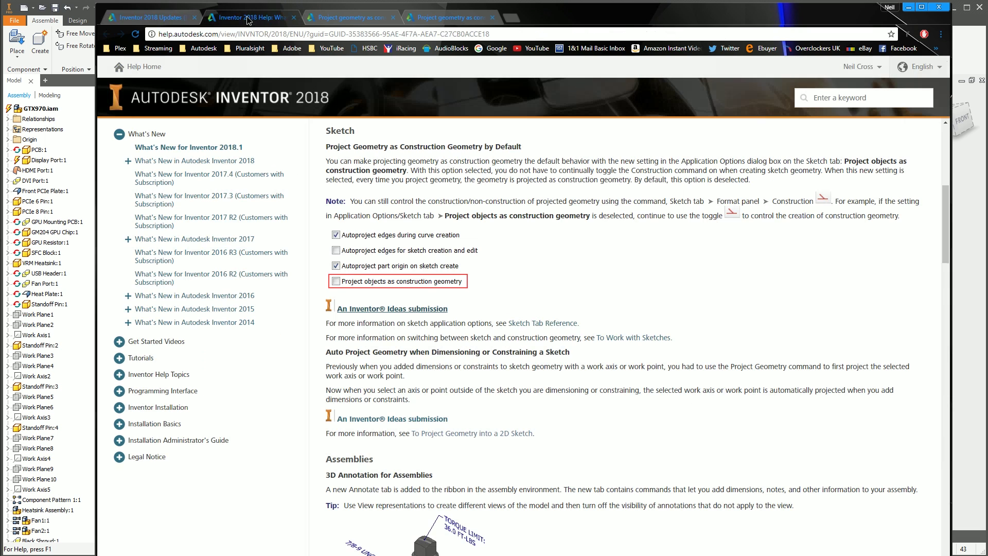
scroll(381, 264, down, 1)
scroll(399, 283, up, 3)
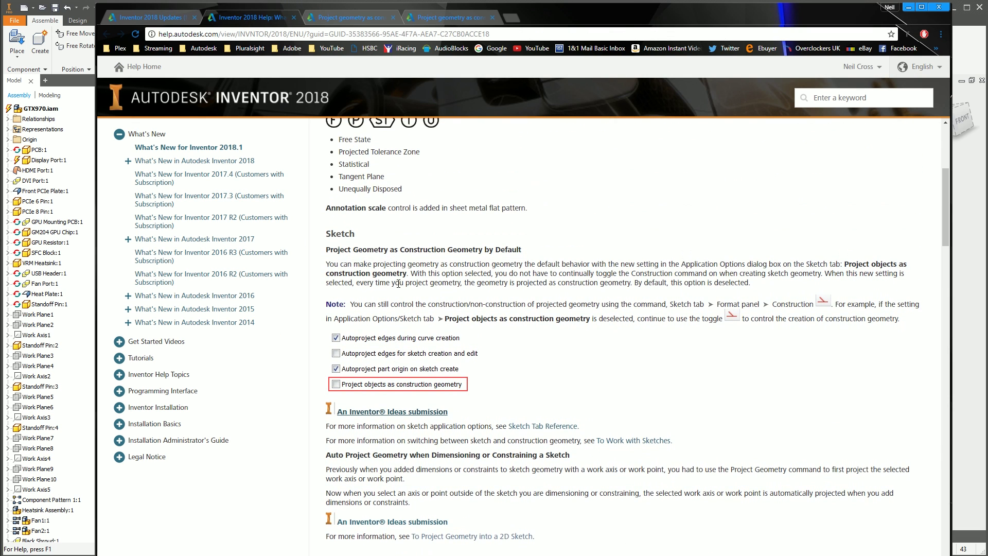
scroll(398, 284, up, 1)
scroll(402, 298, down, 2)
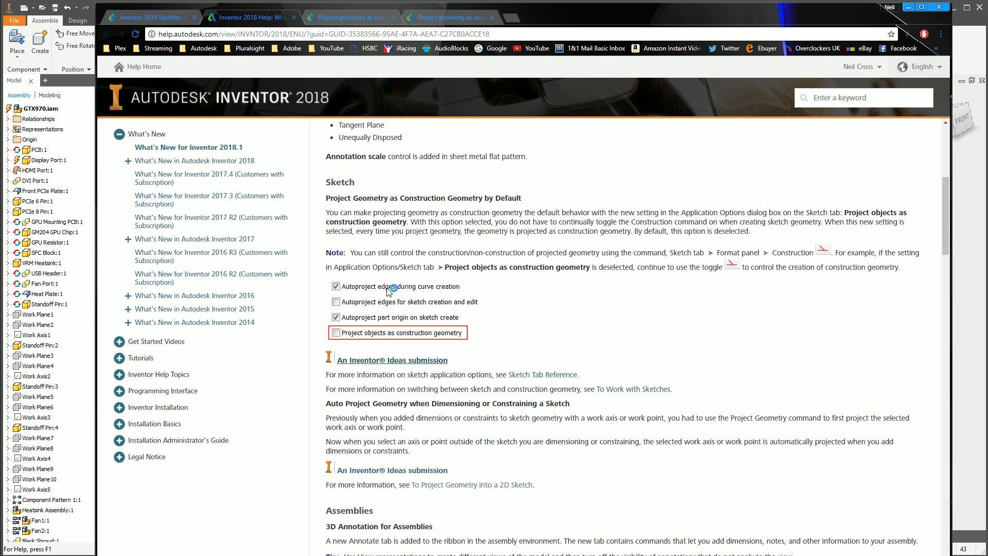
scroll(387, 301, down, 1)
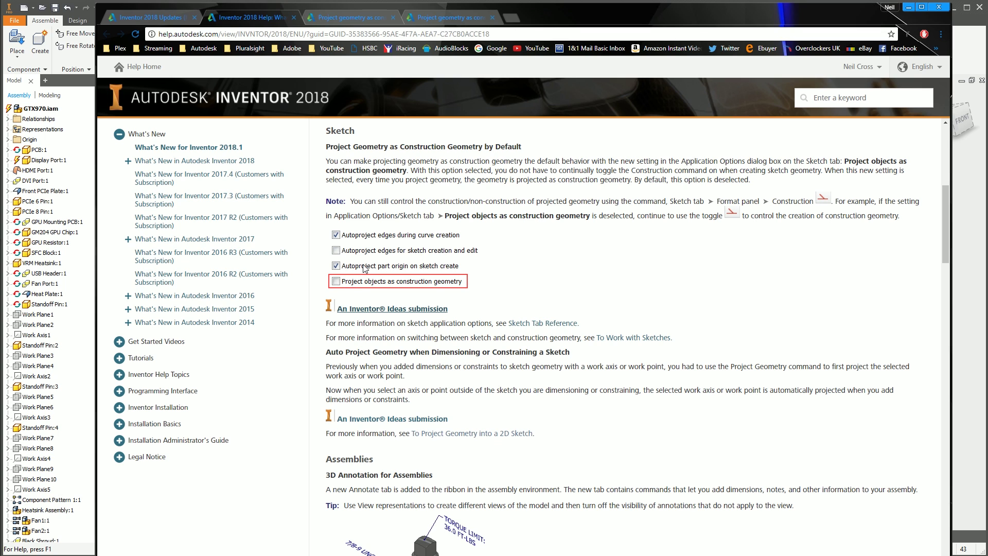
drag(560, 19, 610, 49)
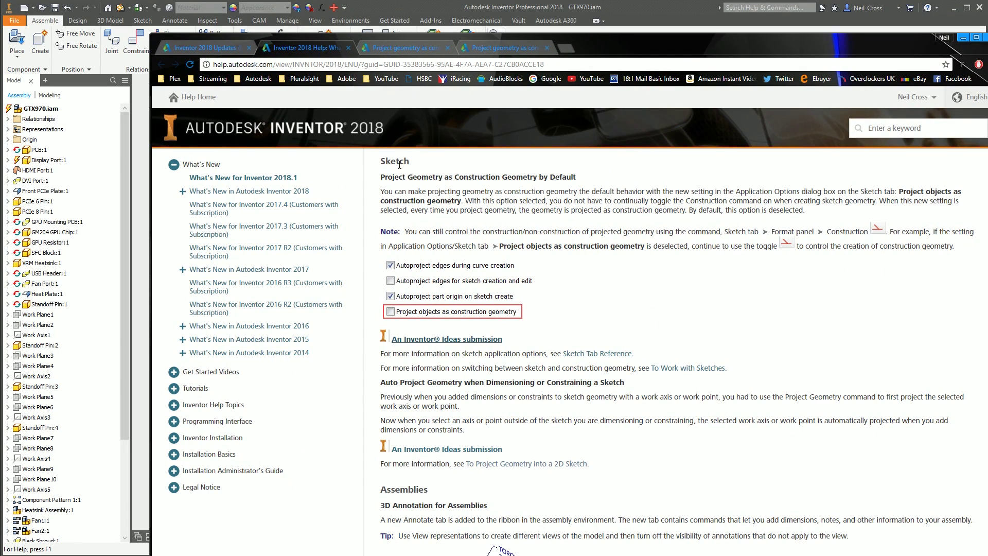
click(406, 47)
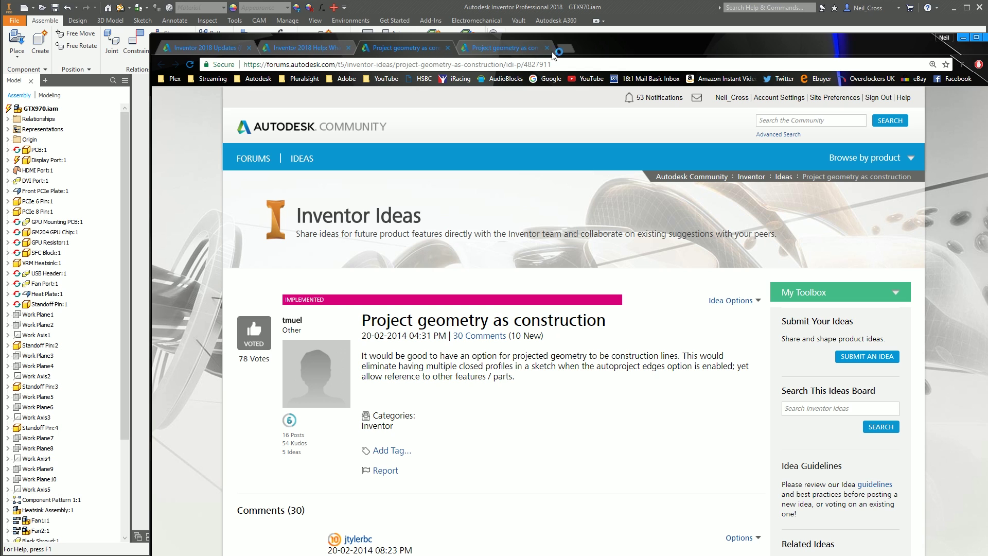
Close the Chrome window to return to the GTX970 assembly in Inventor.
click(962, 38)
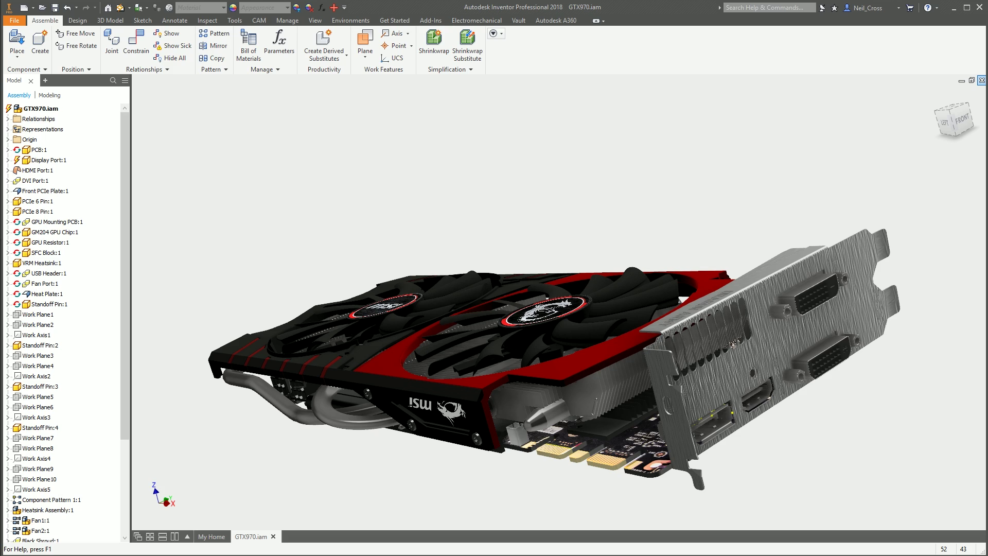
Open the front bracket by itself as Front PCIe Plate.ipt in a new tab.
click(982, 81)
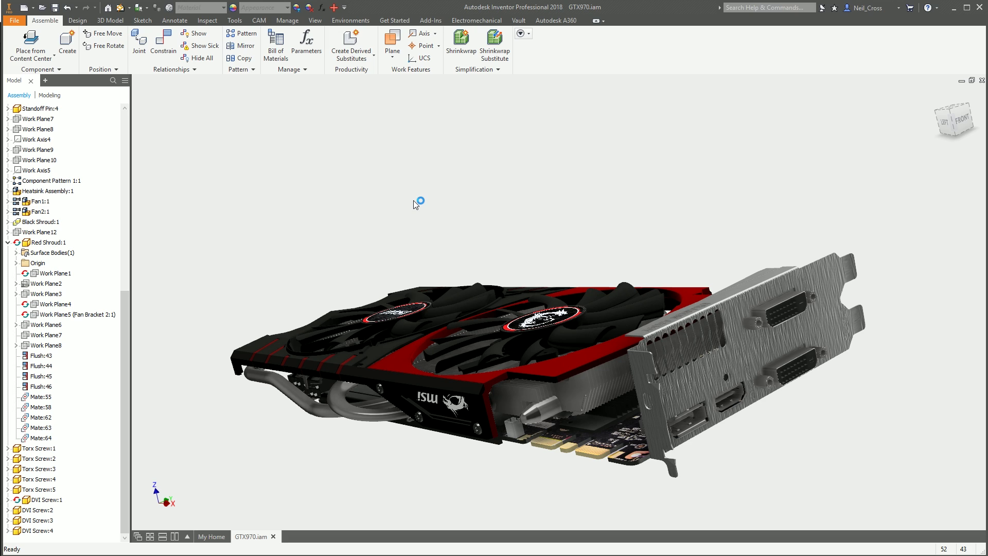
right_click(818, 323)
click(821, 296)
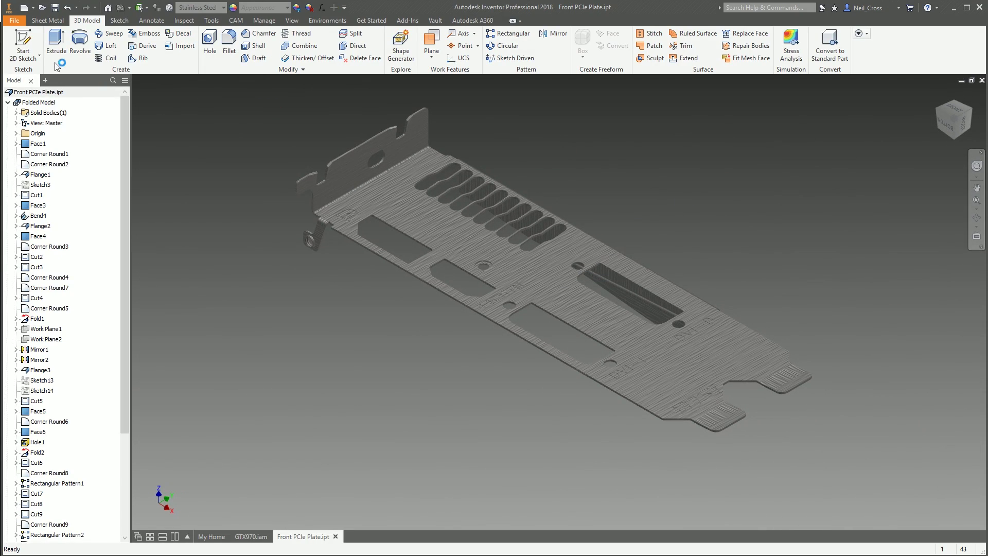
Sketch on the plate's front face, project the DVI cutout edges and all face loops, then finish.
click(23, 45)
click(656, 365)
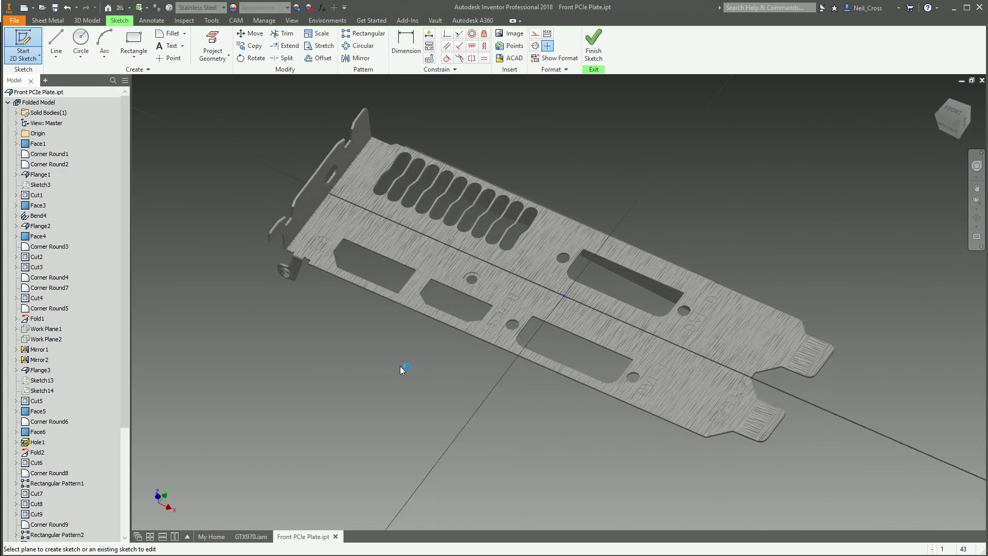
click(214, 41)
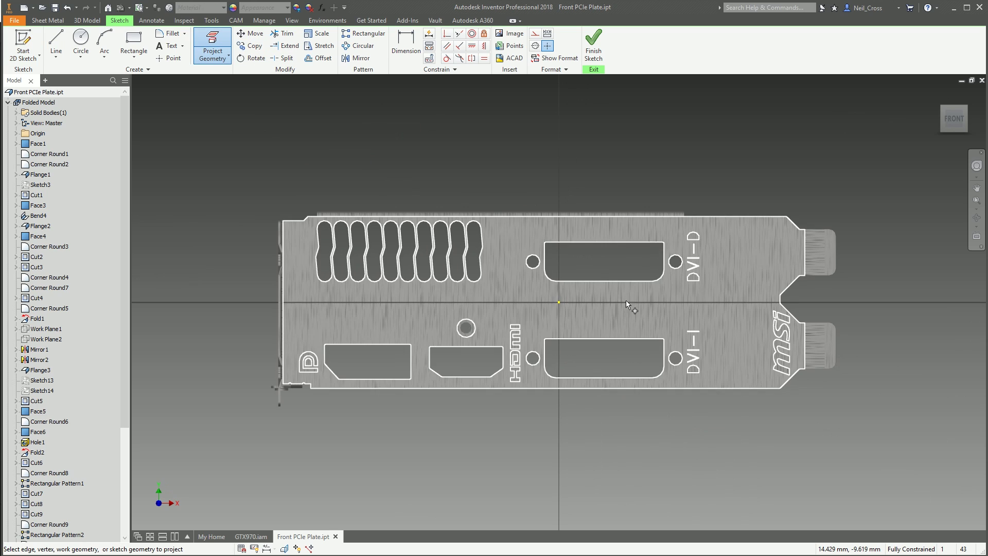
click(619, 246)
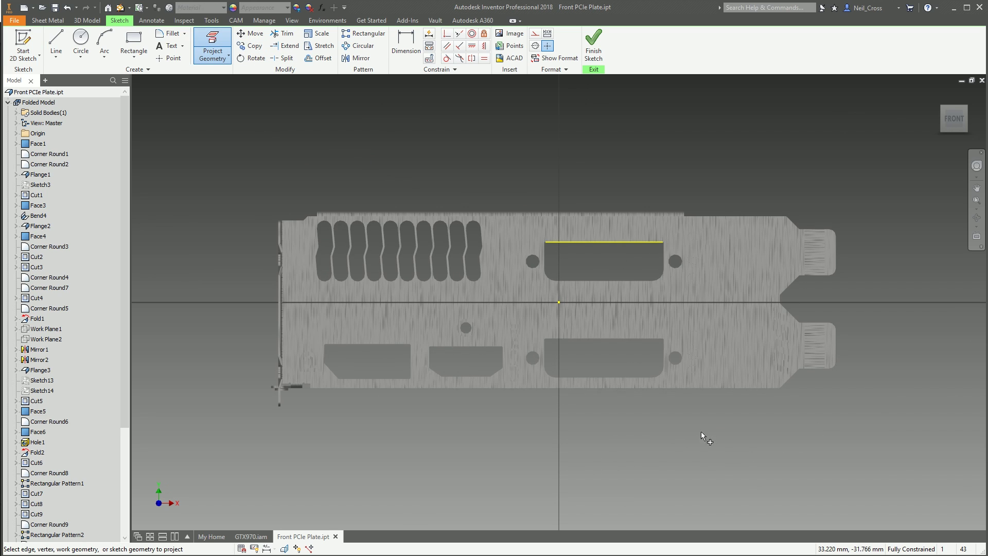
scroll(651, 238, up, 5)
click(692, 271)
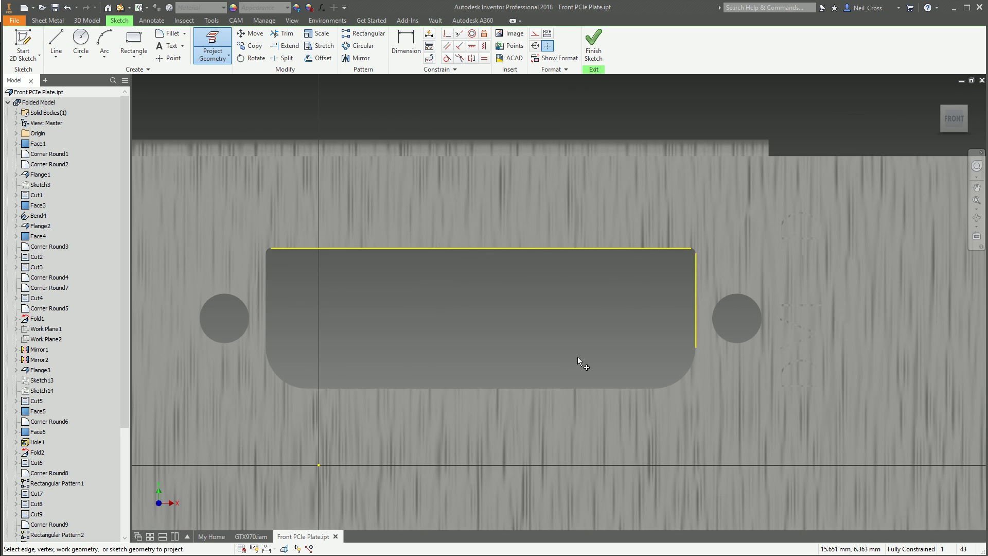
scroll(577, 357, down, 4)
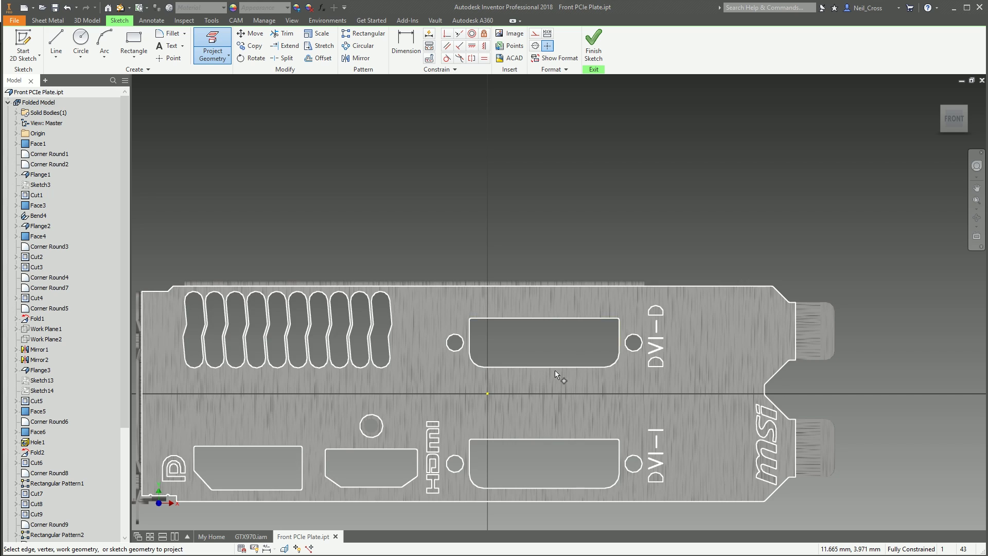
click(555, 369)
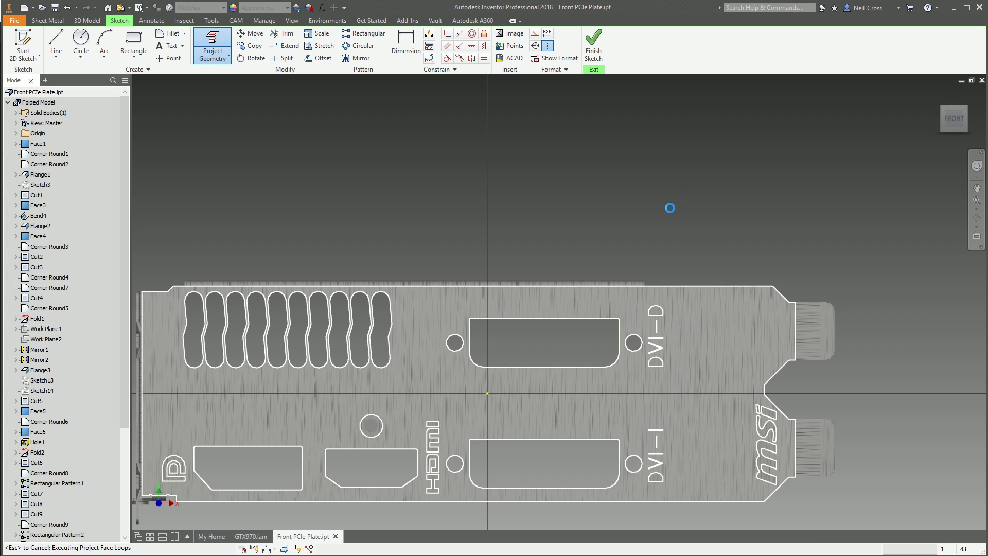
scroll(498, 282, down, 3)
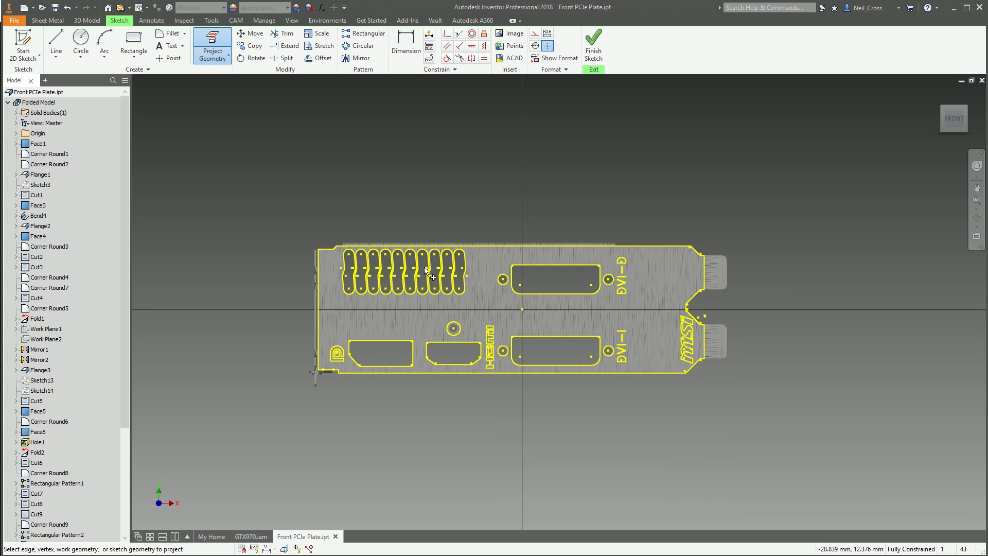
click(593, 44)
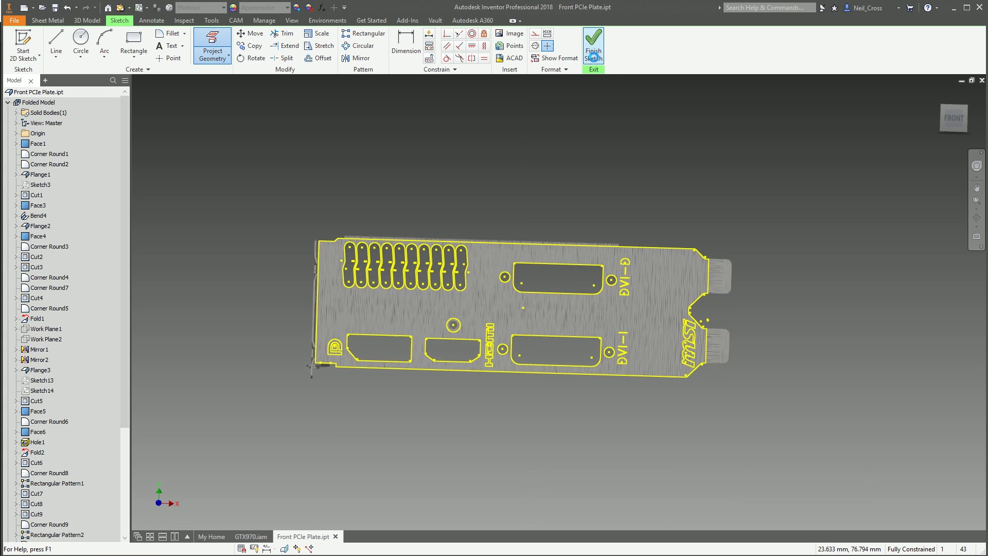
click(56, 41)
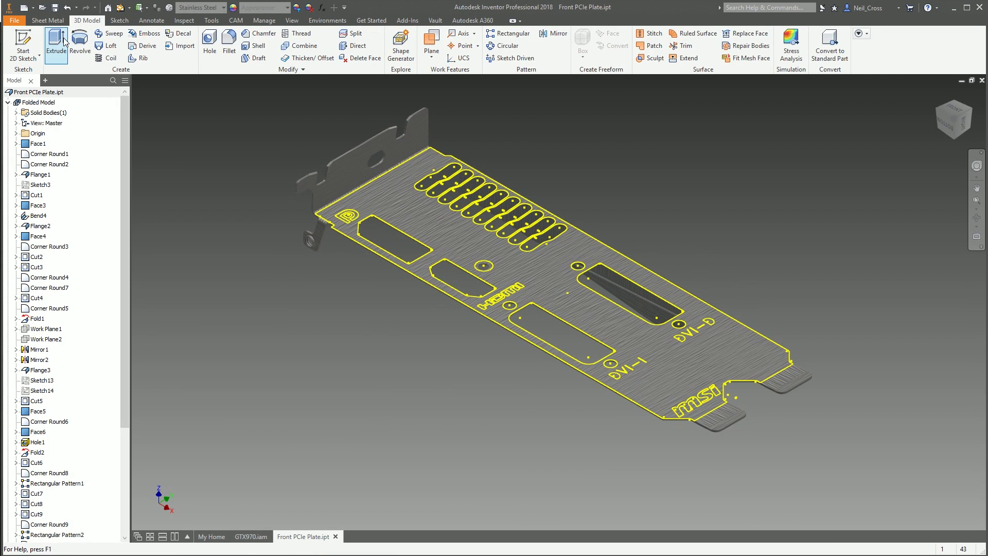
click(483, 293)
click(573, 315)
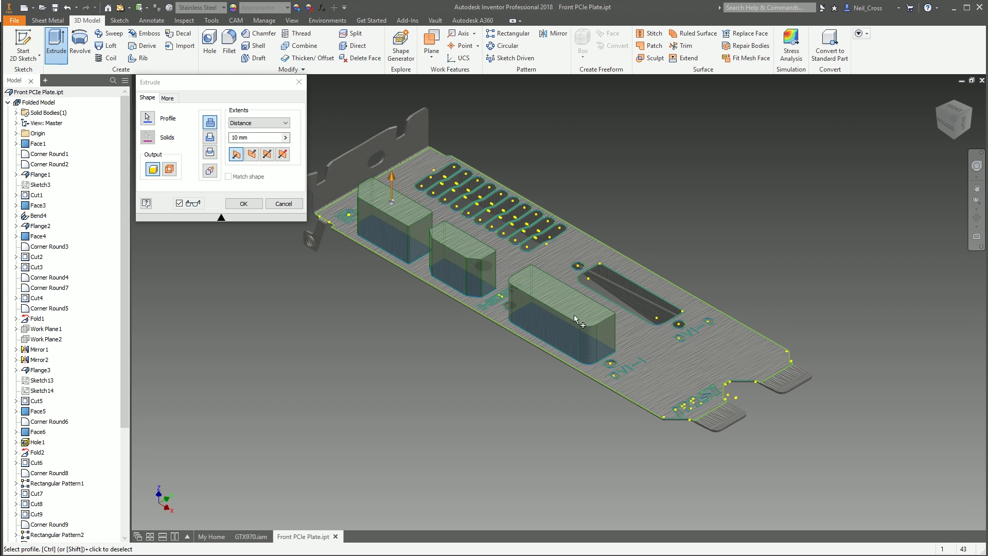
click(638, 303)
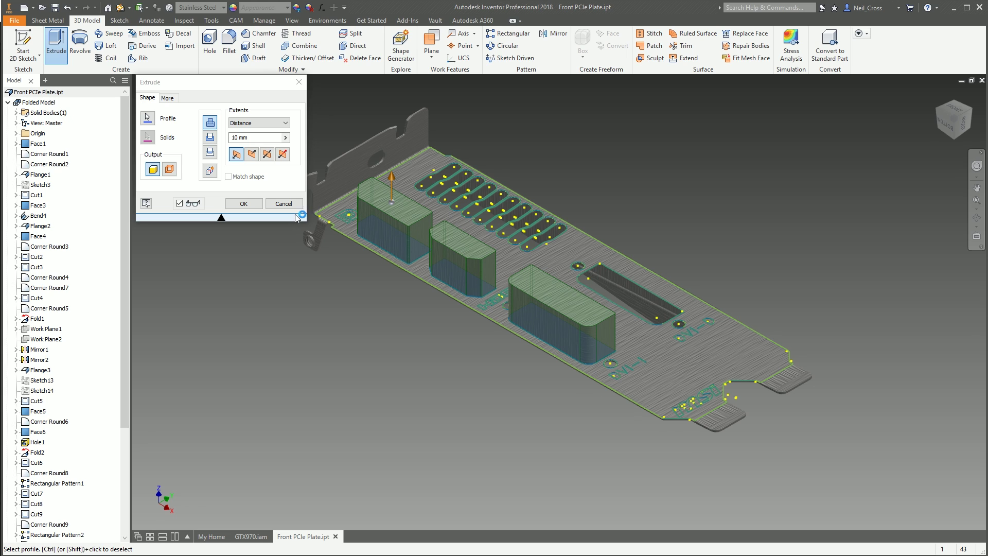
click(283, 204)
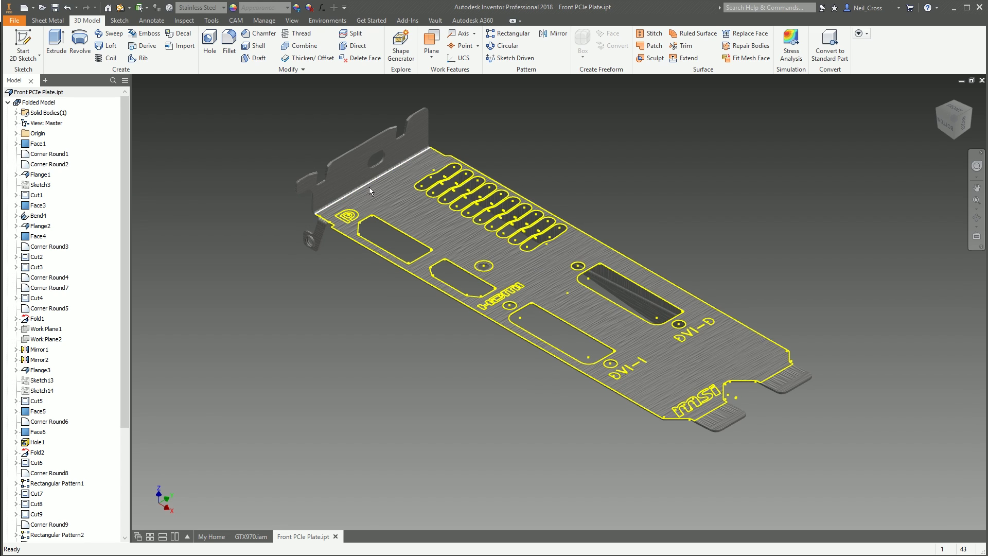
key(e)
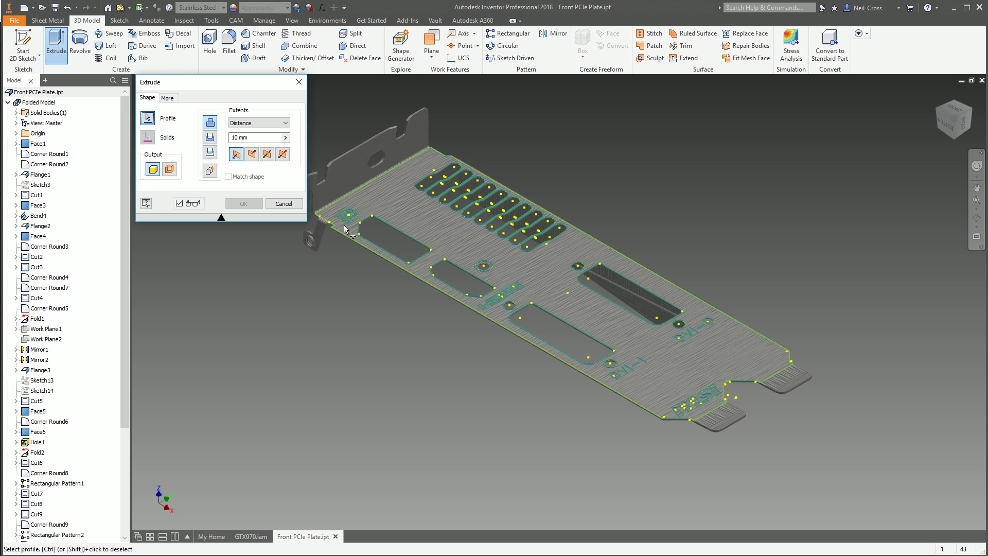
click(283, 204)
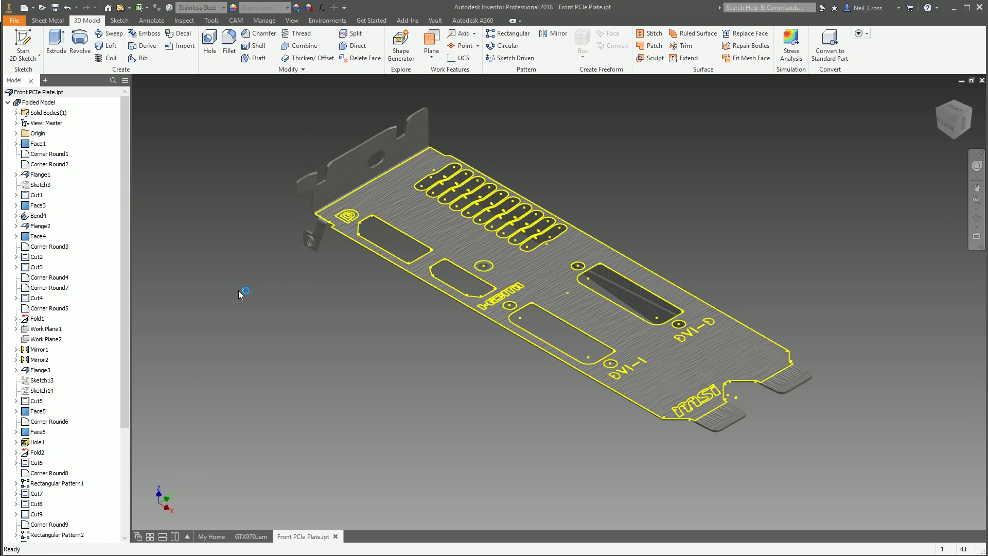
Convert the vent slots, DVI-D, HDMI, DVI-I, msi geometry and upper-right edges to construction lines.
scroll(82, 406, down, 5)
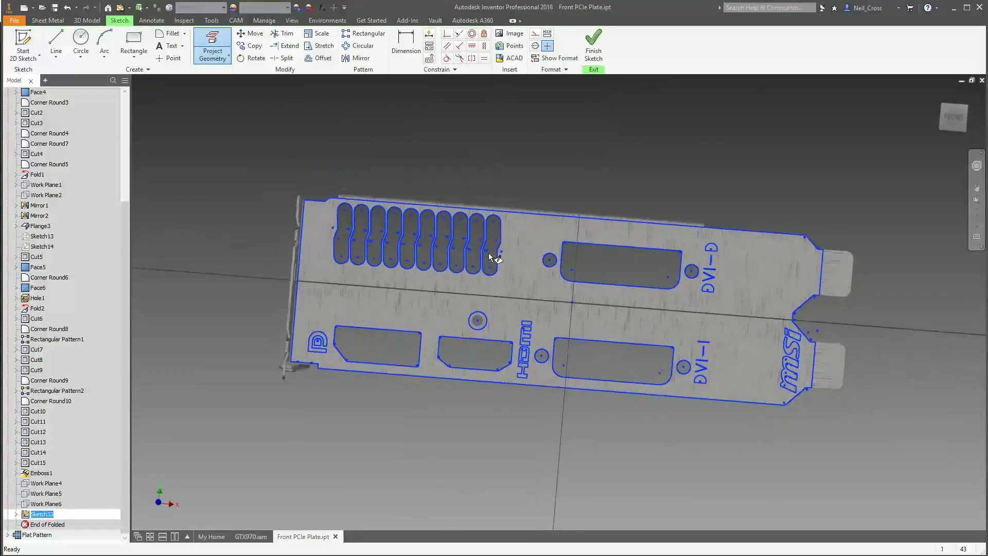
drag(698, 133, 327, 293)
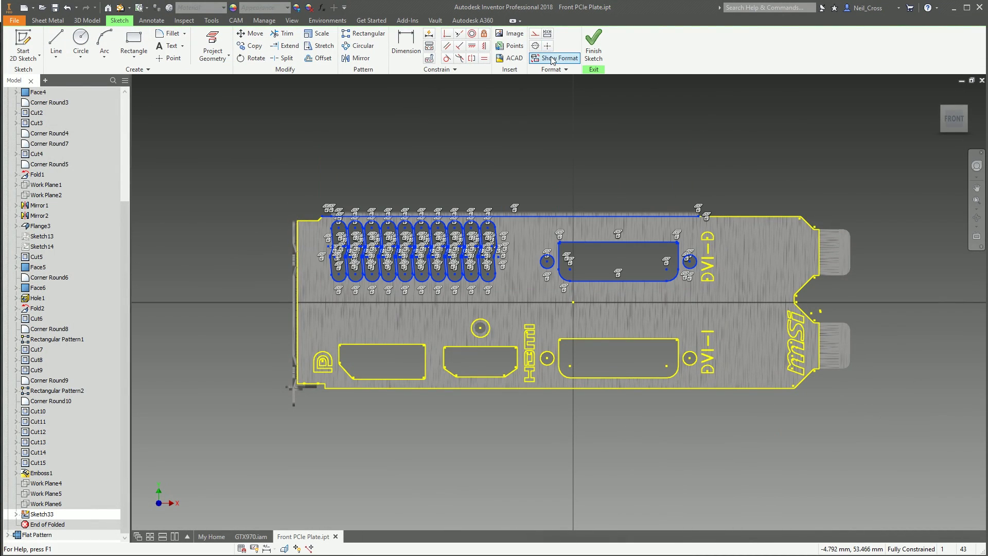
click(535, 33)
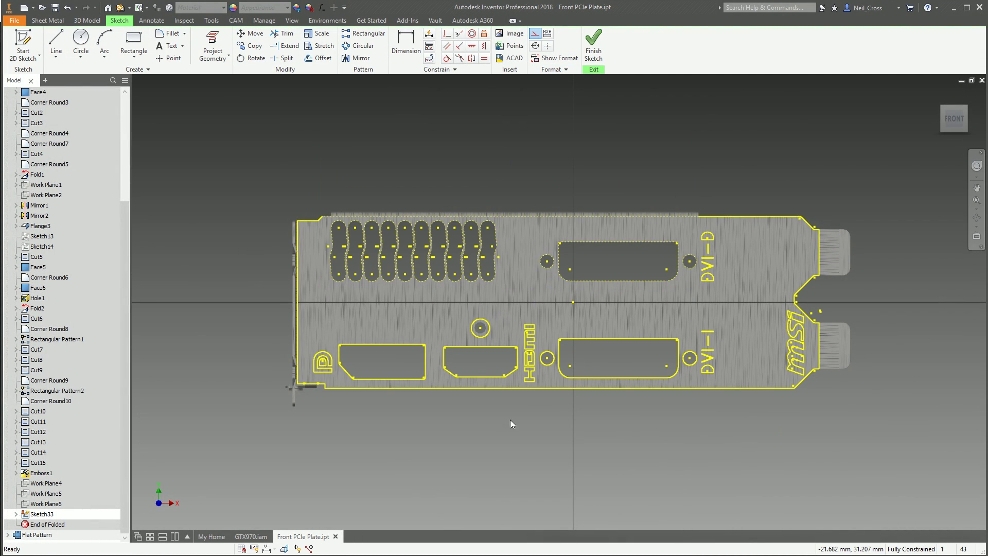
drag(463, 442, 875, 289)
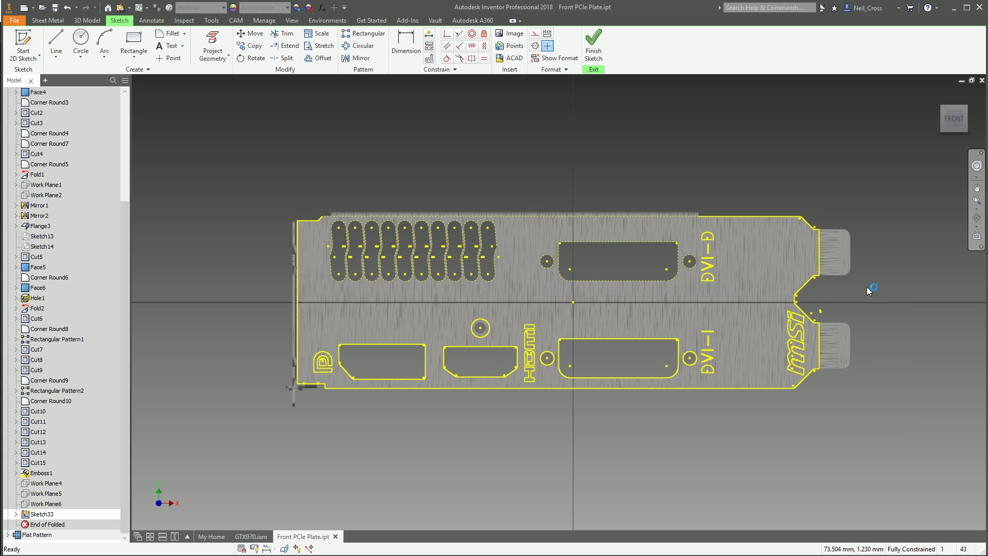
click(535, 33)
drag(670, 133, 910, 298)
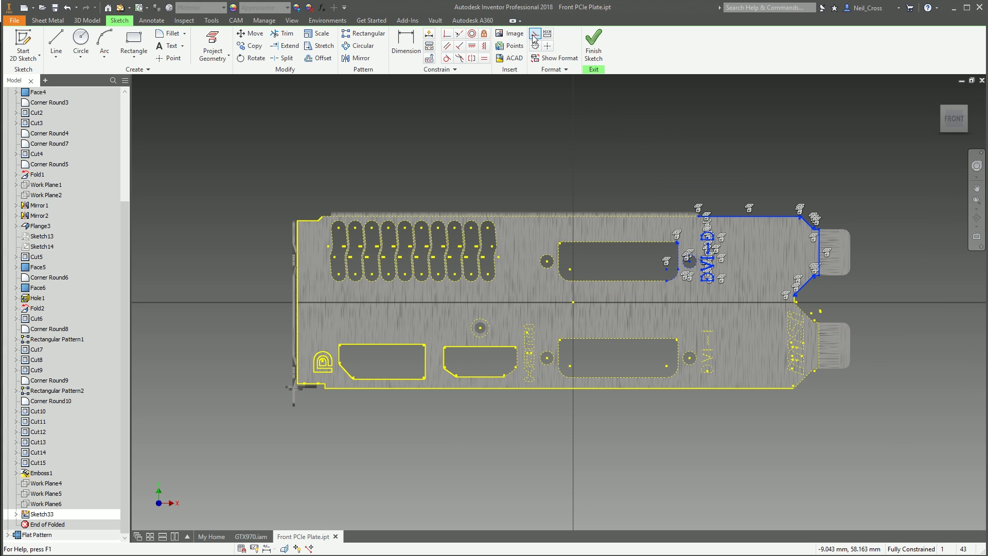
key(Escape)
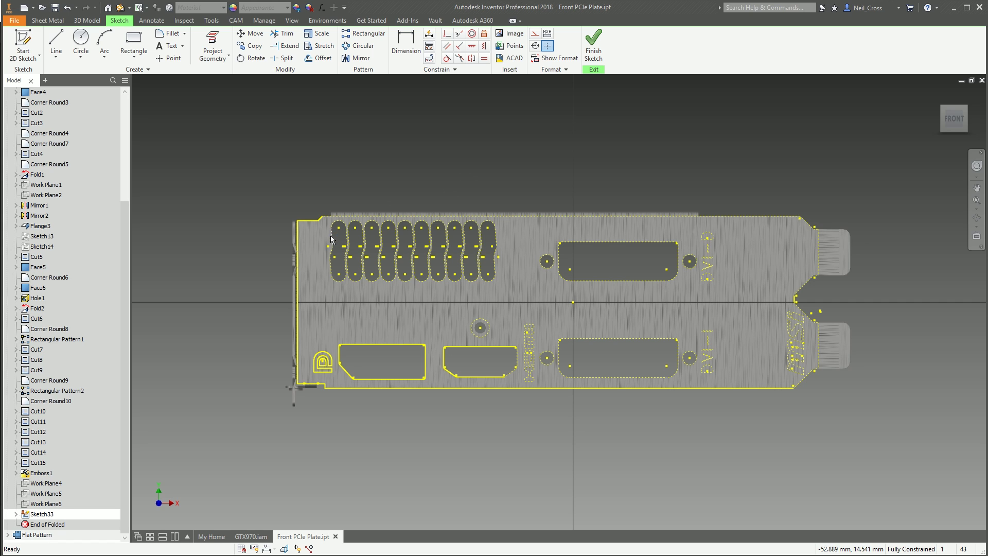
Finish the sketch and delete Sketch33 from the Front PCIe Plate.
click(593, 54)
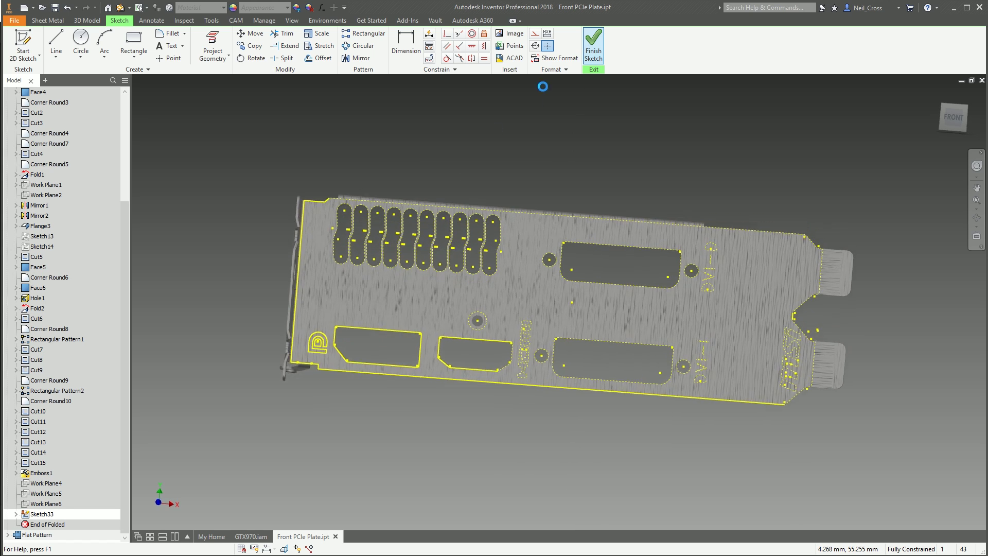
right_click(44, 515)
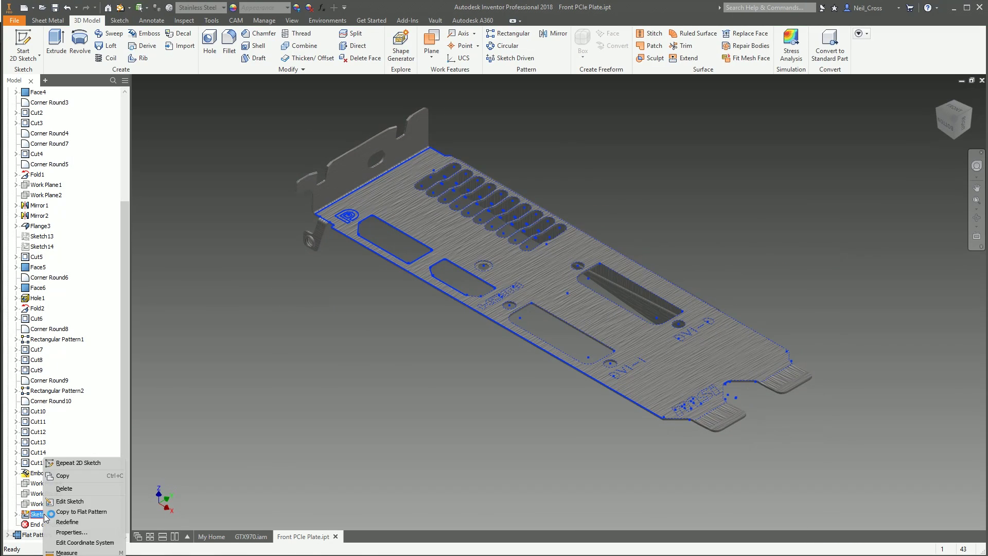
click(64, 489)
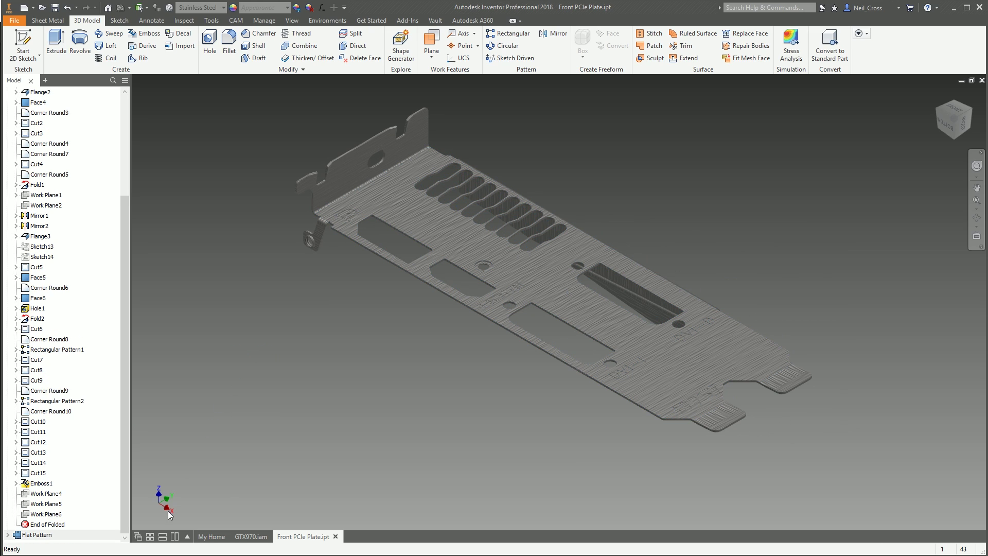
drag(126, 260, 146, 271)
click(23, 44)
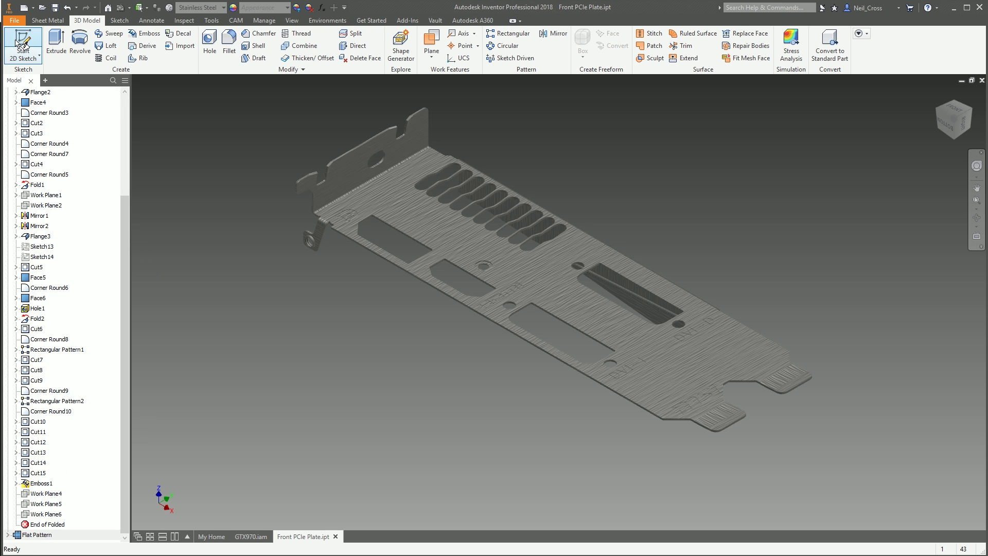
Place Sketch34 on the front face and enable 'Project objects as construction geometry' in Application Options.
click(690, 356)
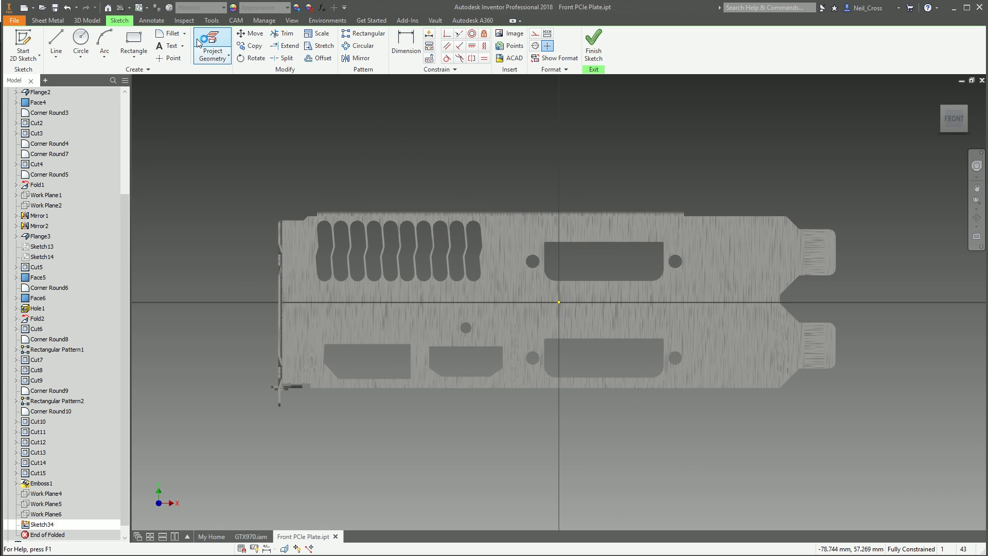
click(15, 20)
click(94, 300)
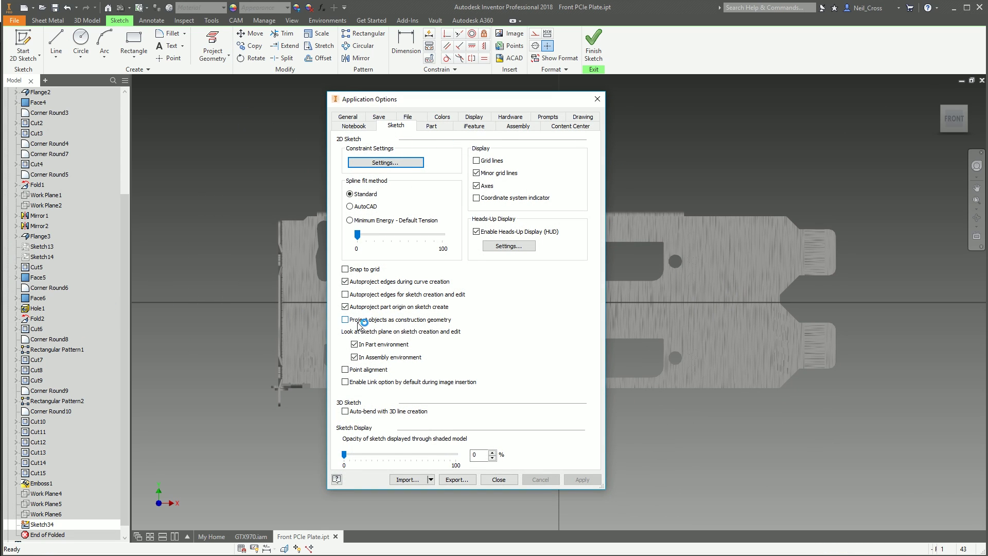
click(367, 319)
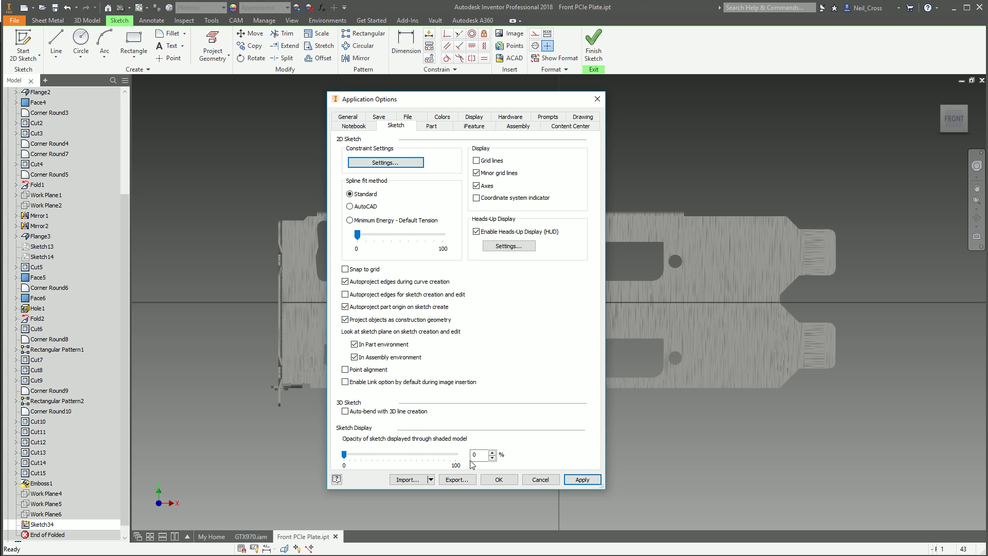
click(498, 479)
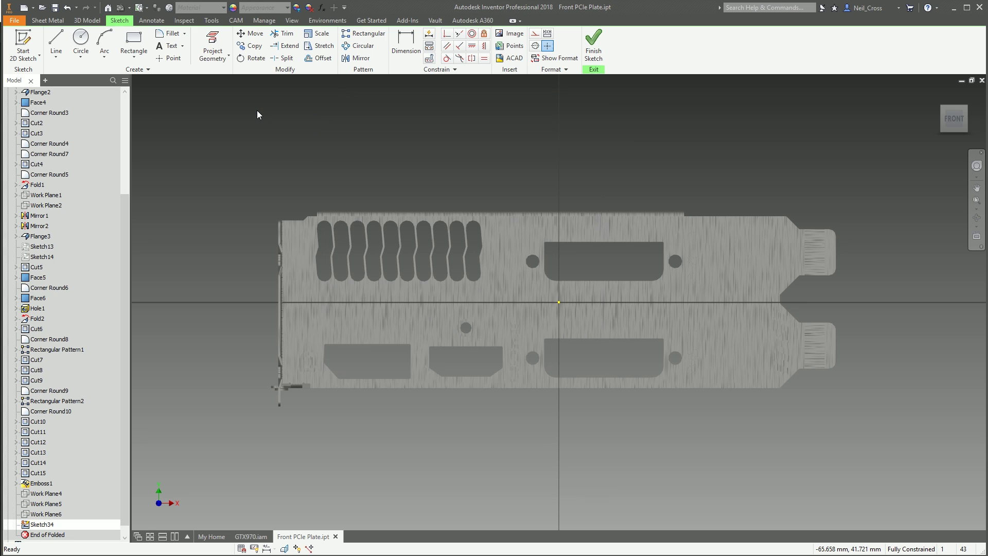
Project the plate face's edge loops into Sketch34 as construction geometry.
click(212, 46)
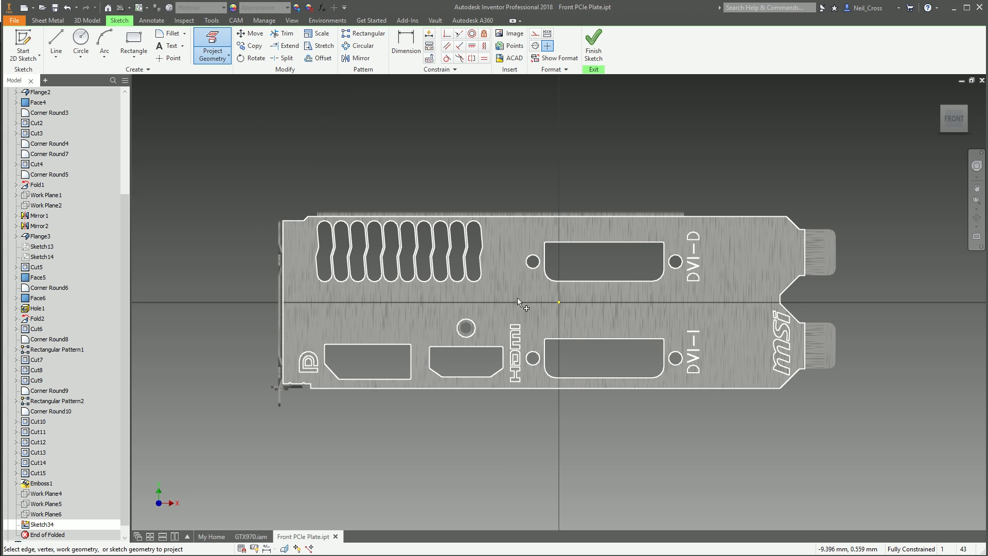
click(517, 299)
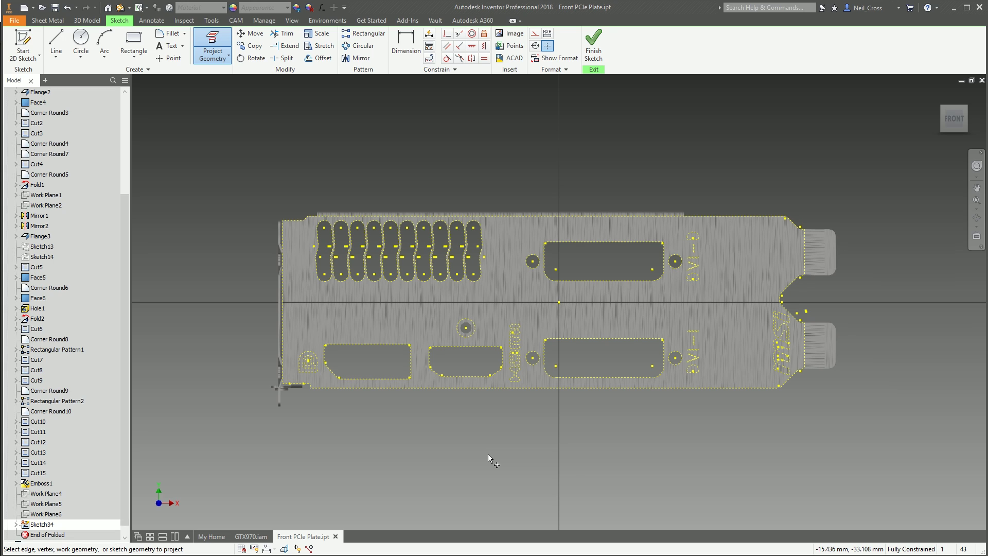
key(Escape)
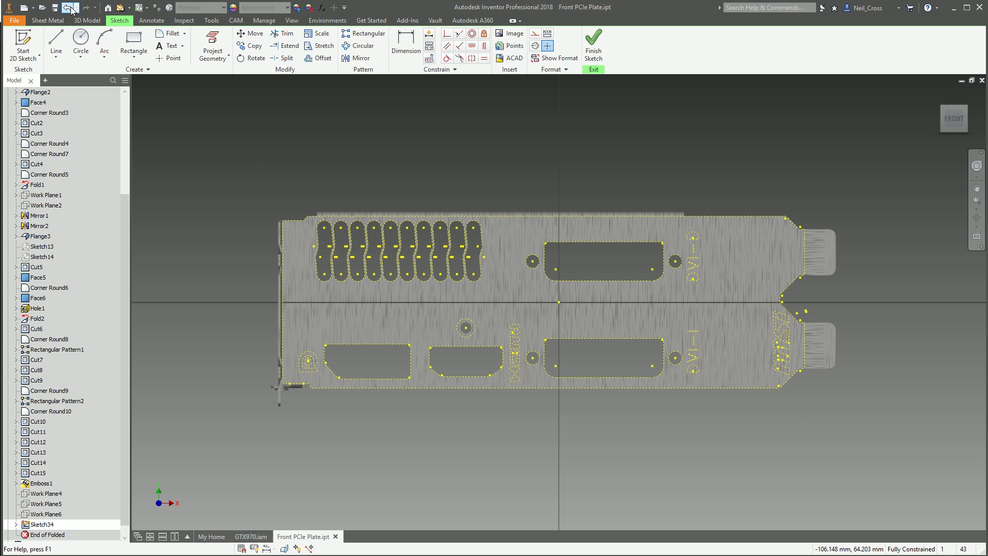
Undo the projection and uncheck 'Project objects as construction geometry' in Application Options.
click(68, 8)
click(15, 21)
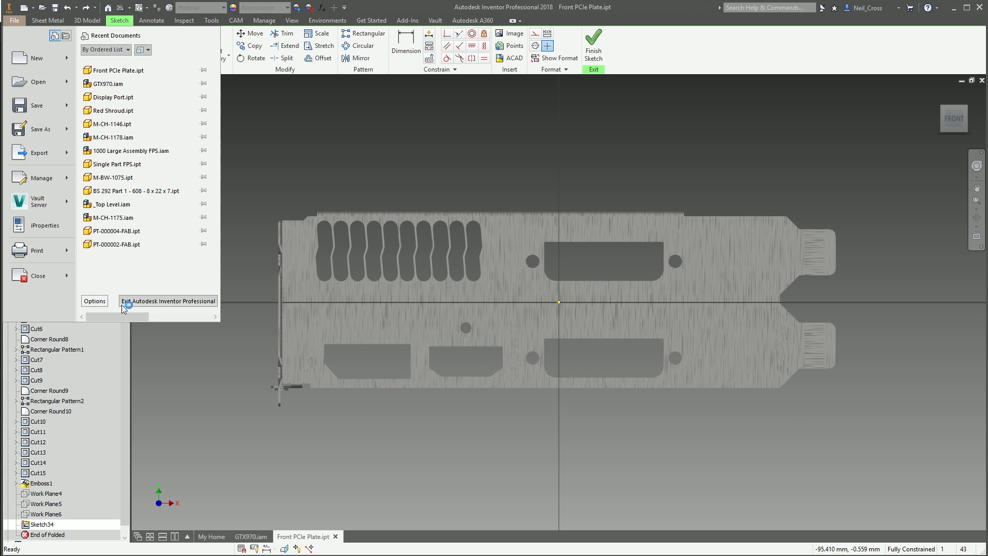
click(103, 301)
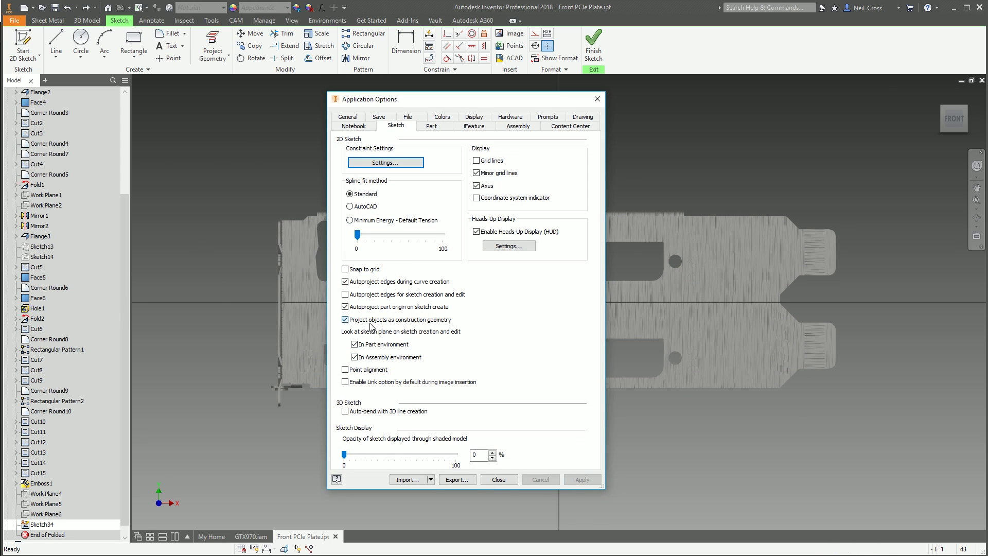
click(370, 320)
click(498, 479)
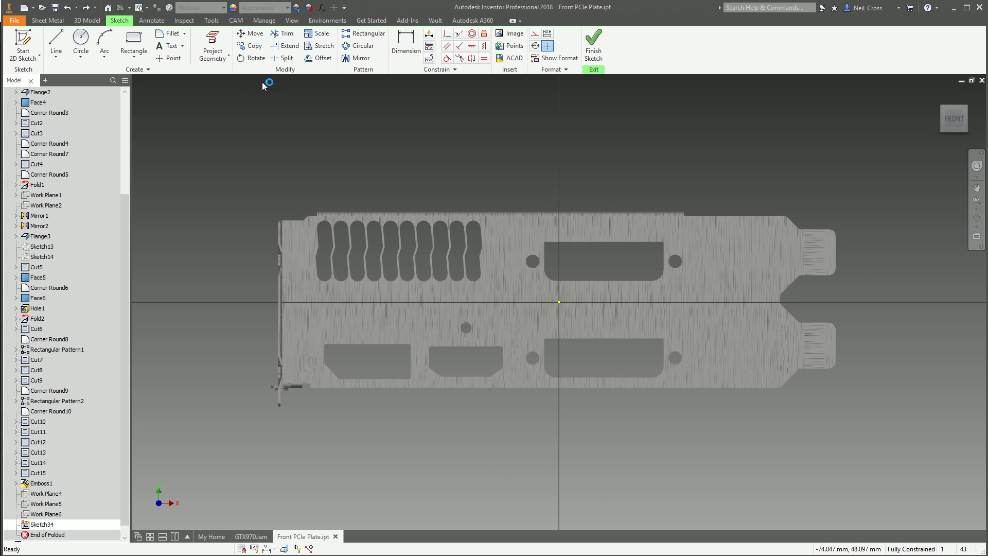
Try a construction-style test line across the plate, then cancel it.
key(l)
click(535, 33)
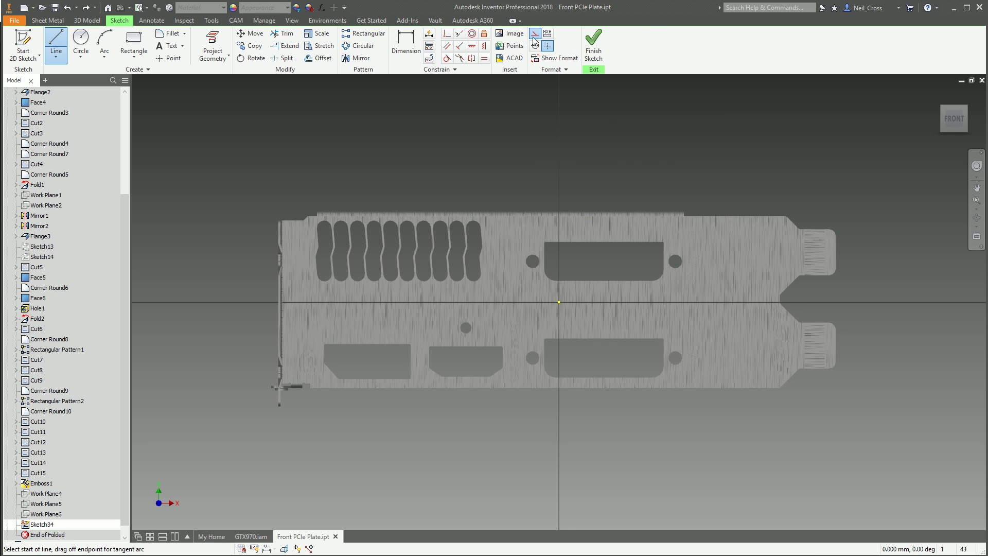
click(391, 138)
click(567, 122)
key(Escape)
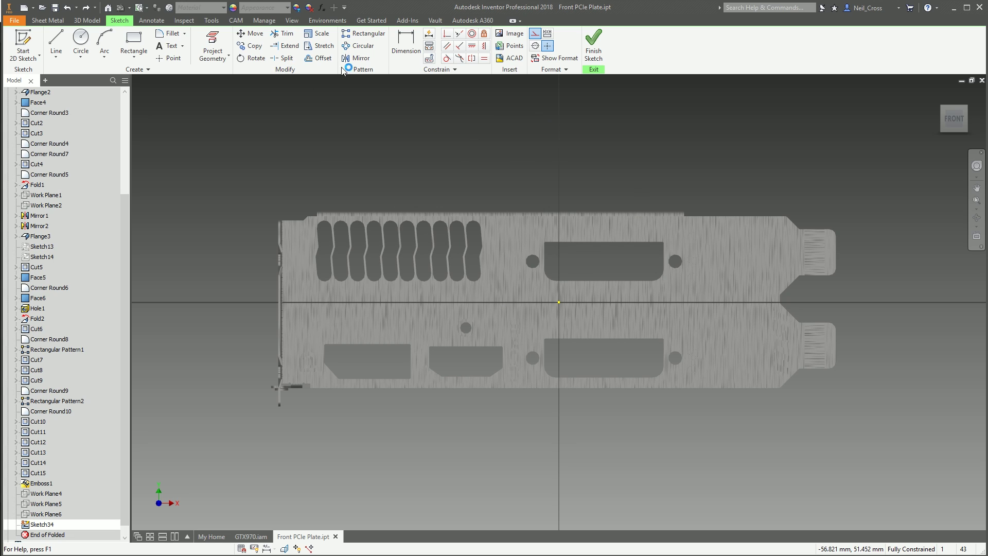
Project the first vent slot's left and right edges as construction lines, undoing the plate outline.
click(215, 47)
click(499, 231)
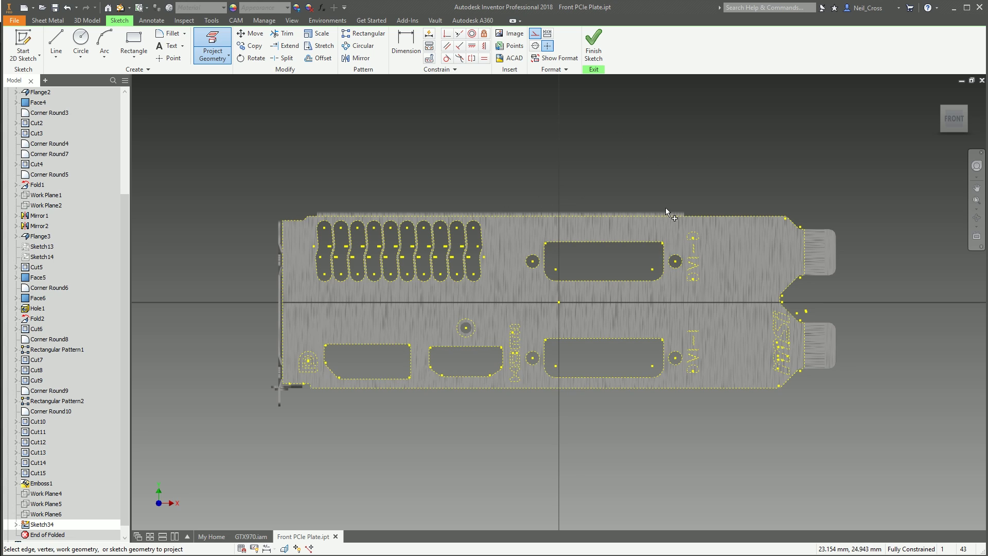
key(ctrl+z)
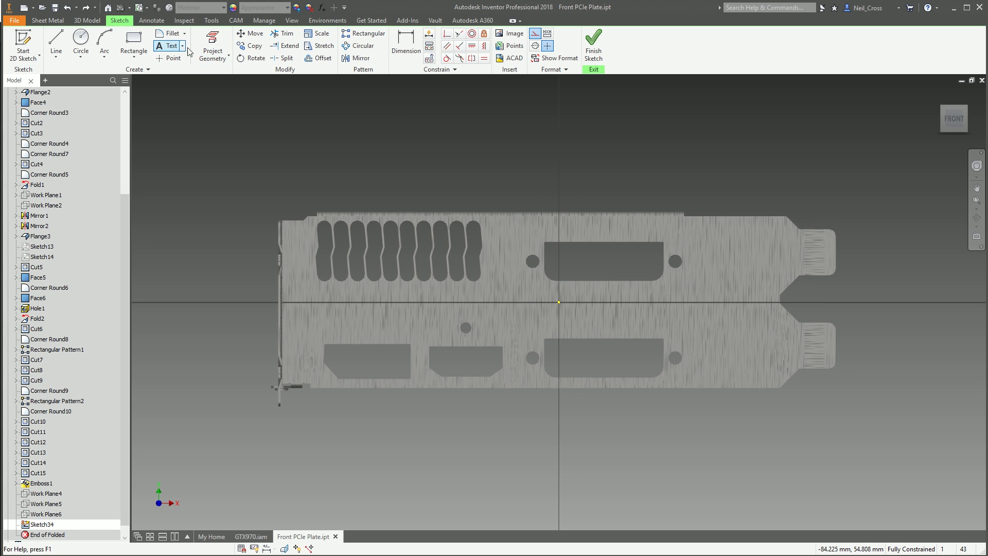
click(318, 252)
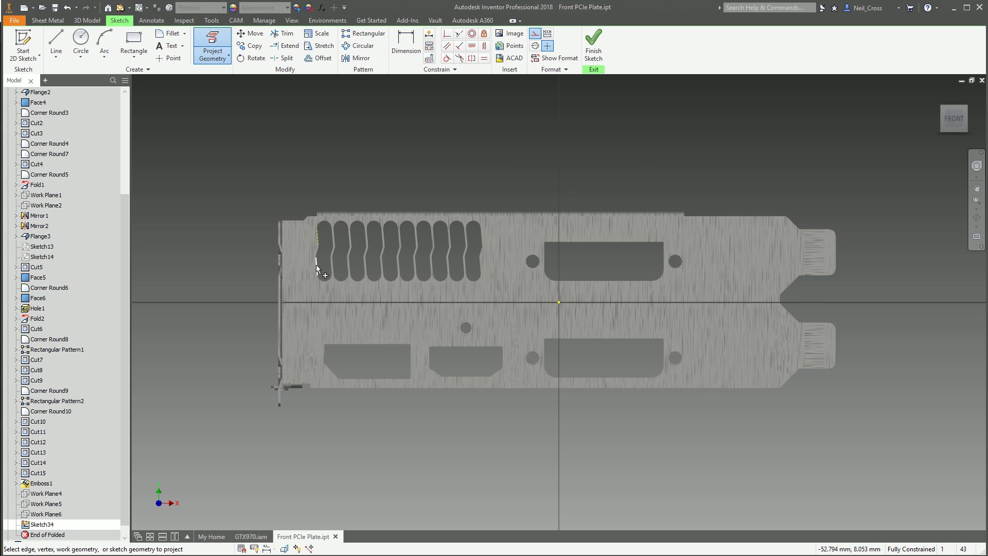
click(332, 246)
With Construction off, project the second slot's upper and lower edges and the third slot's lower edge.
click(535, 34)
click(349, 237)
click(347, 268)
click(364, 264)
key(Escape)
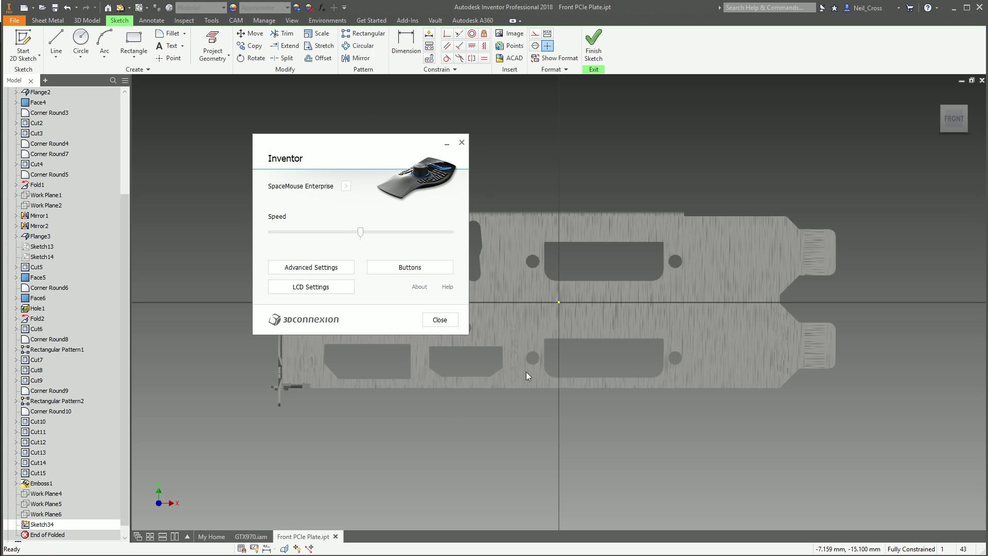
Replace Offset on SpaceMouse button 10 with the Sketch Construction command found by searching 'construct'.
click(404, 268)
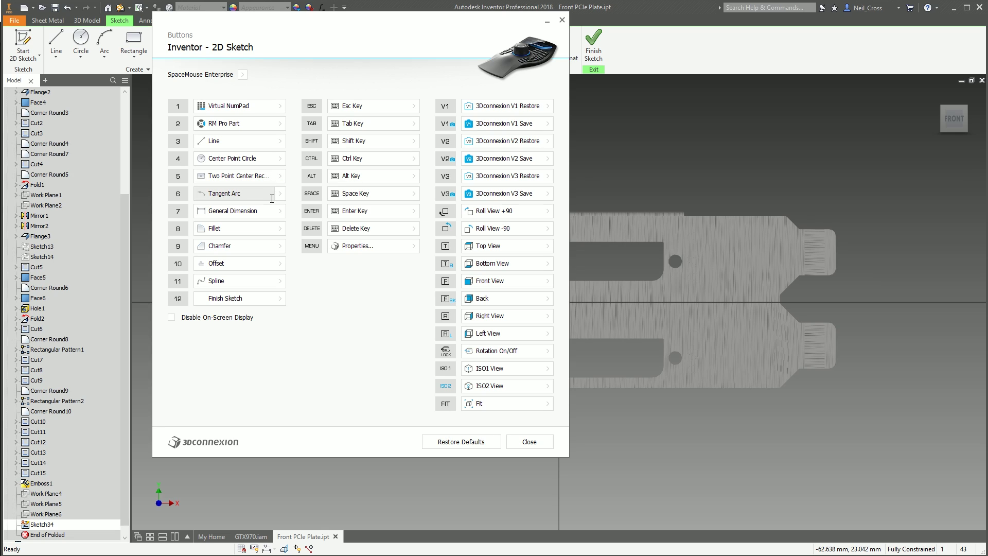
click(280, 264)
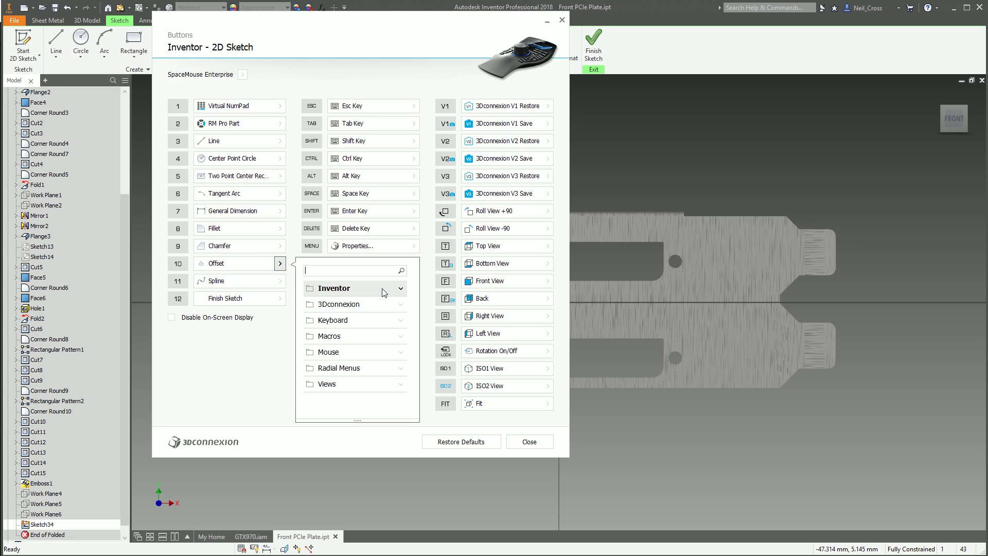
text(co)
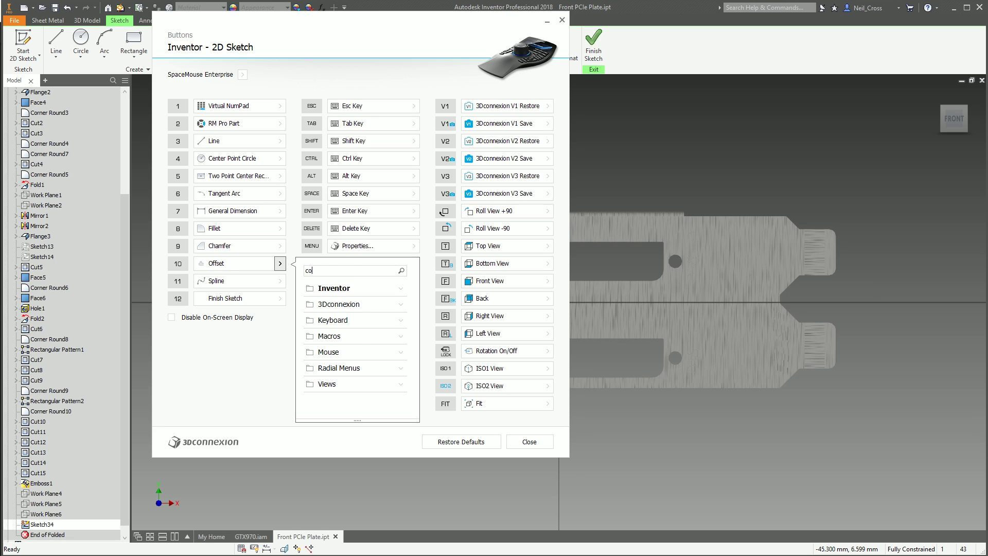
text(nstruction)
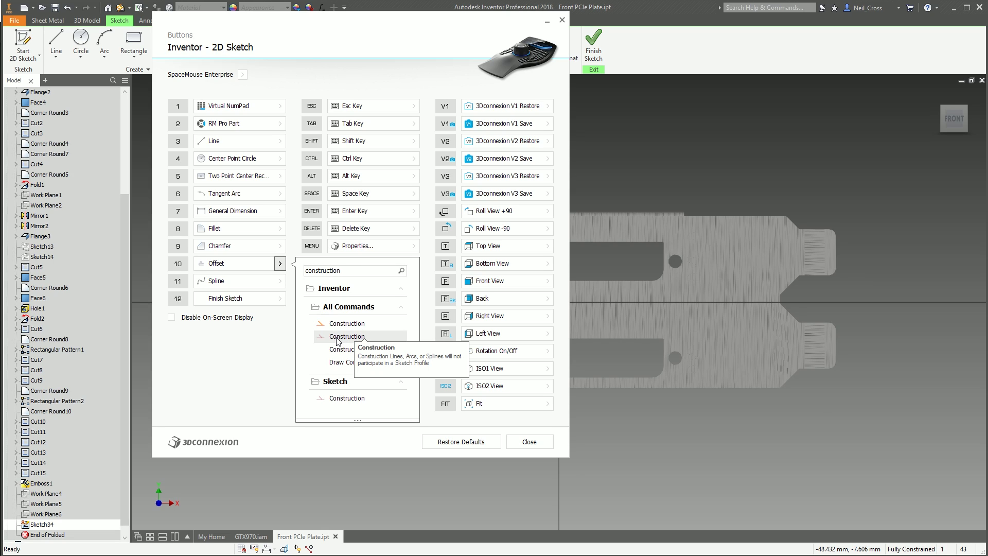
click(338, 337)
click(281, 264)
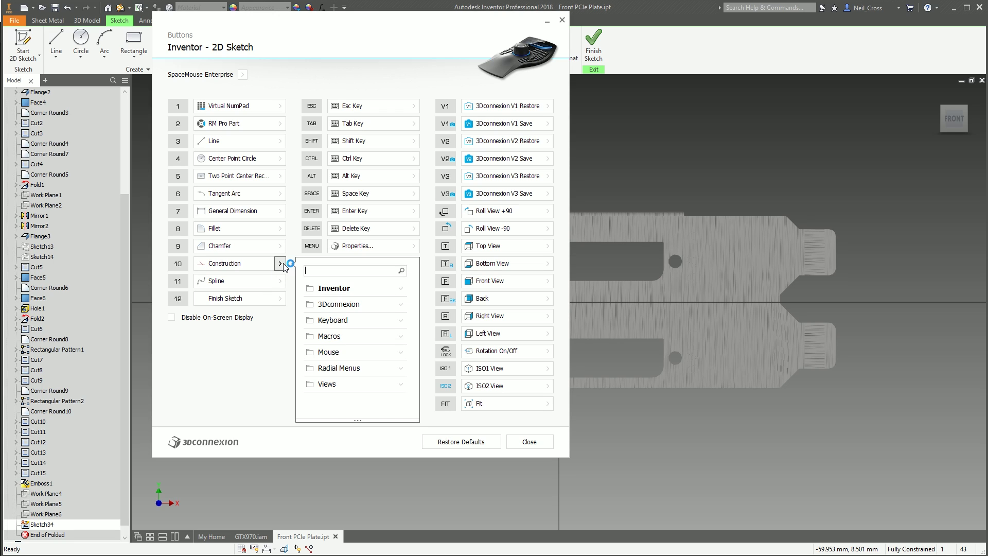
click(257, 283)
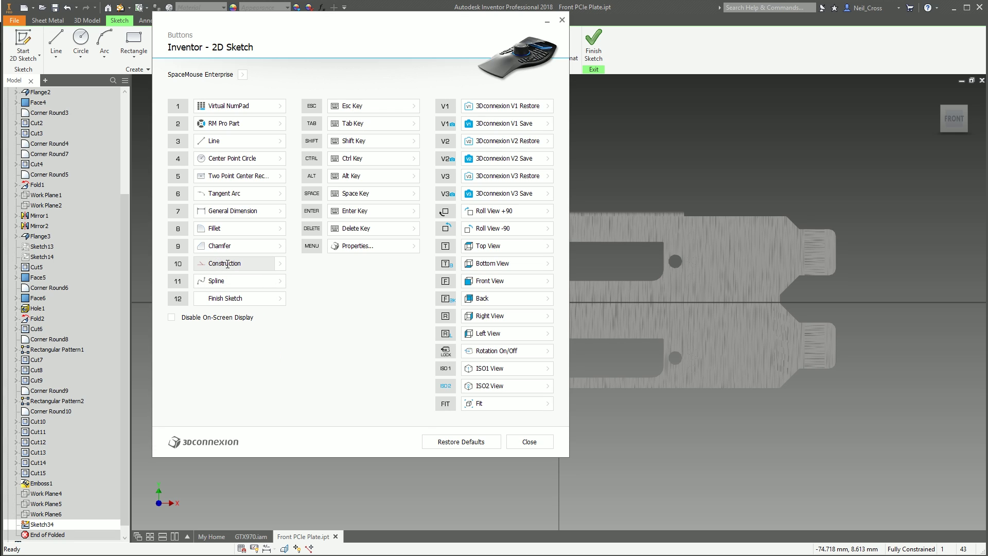
Close the SpaceMouse settings and project the DVI-D cutout's left, right, top and bottom edges.
click(510, 445)
key(Escape)
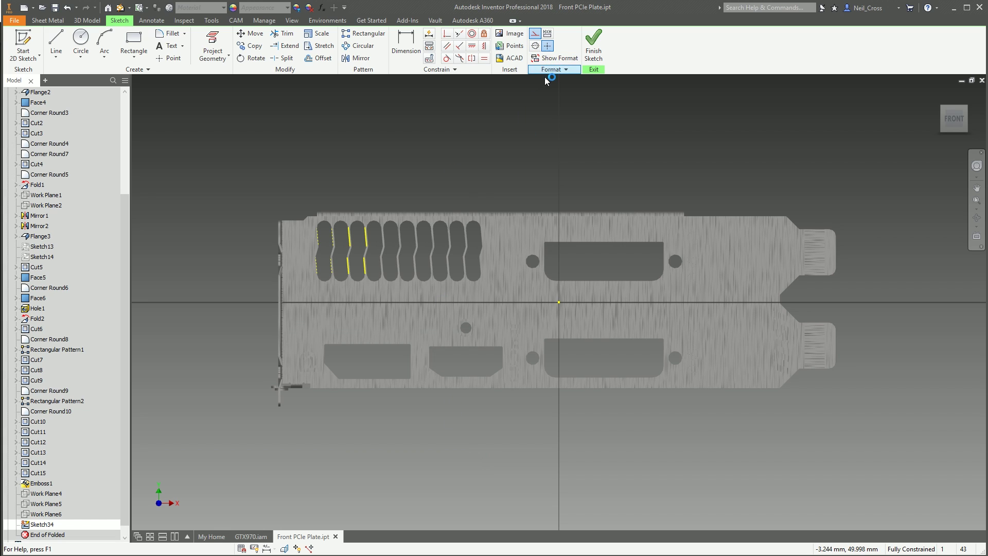
click(213, 45)
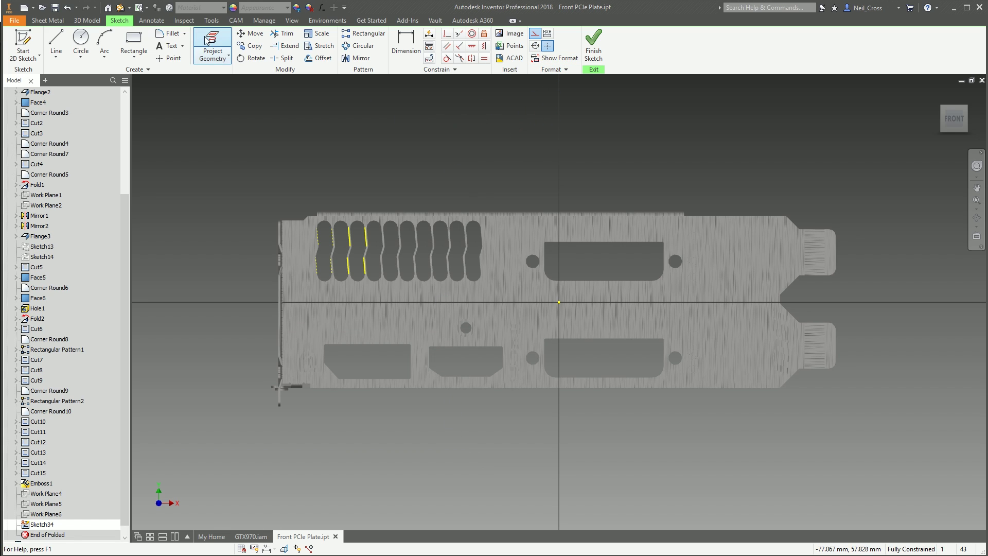
click(545, 260)
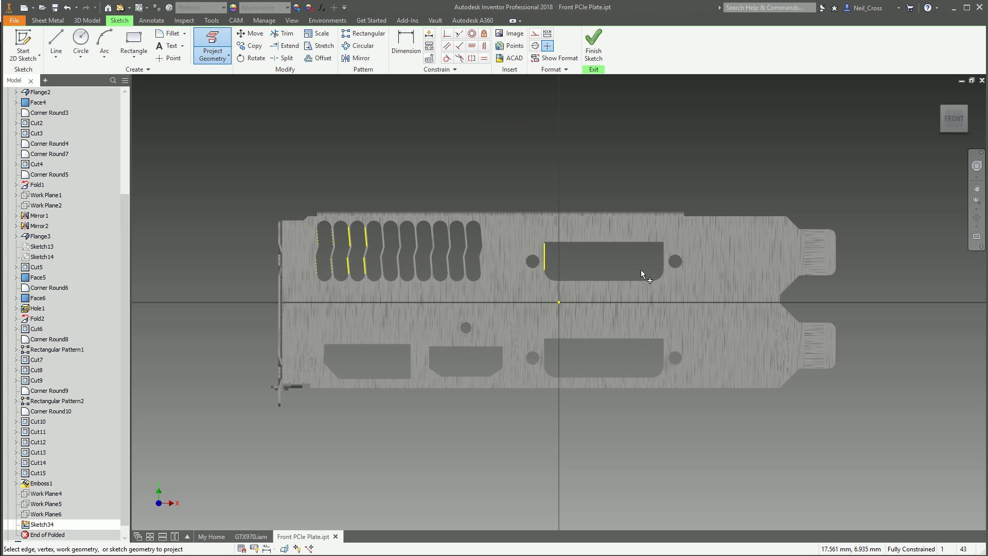
click(664, 258)
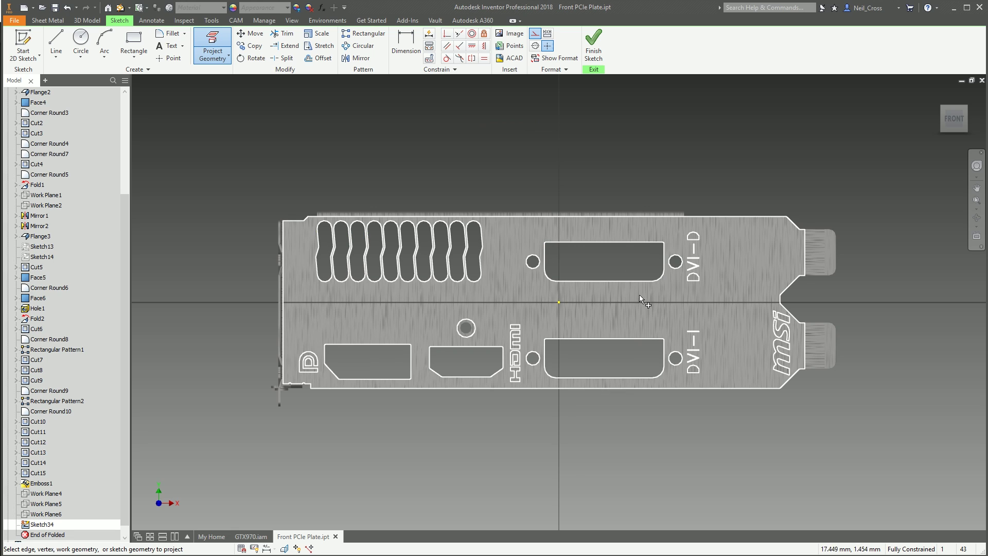
click(610, 243)
click(609, 280)
key(Escape)
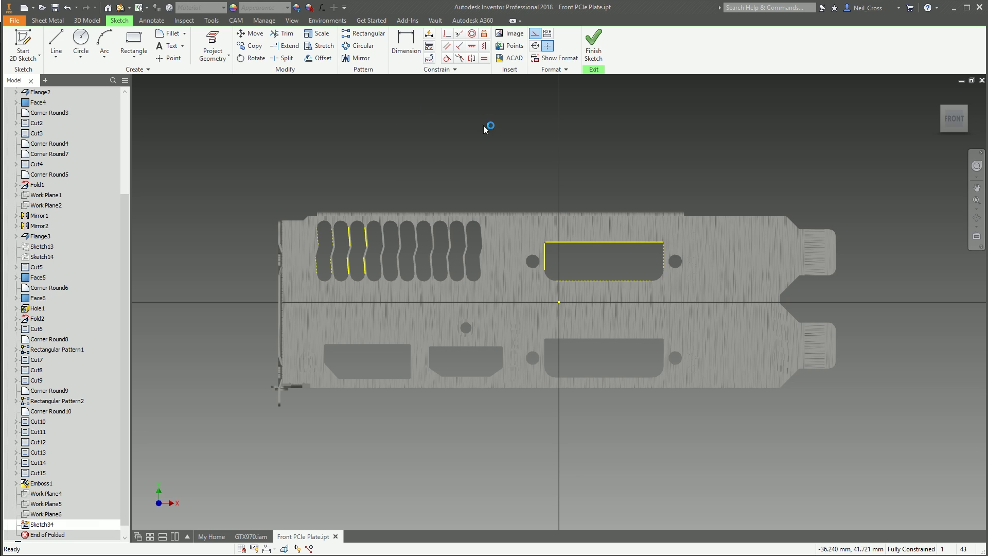
Turn on the Construction toggle in the Sketch tab's Format panel.
click(536, 34)
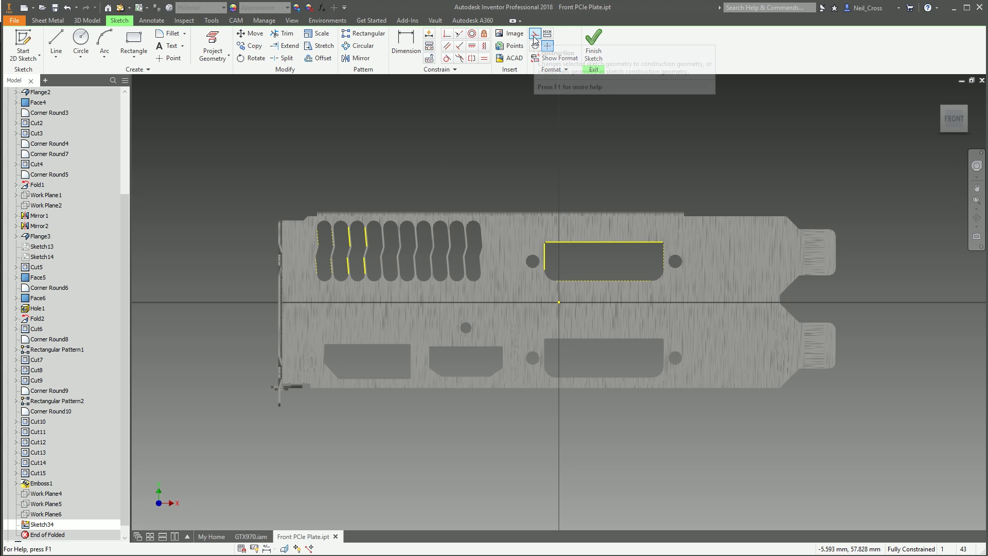